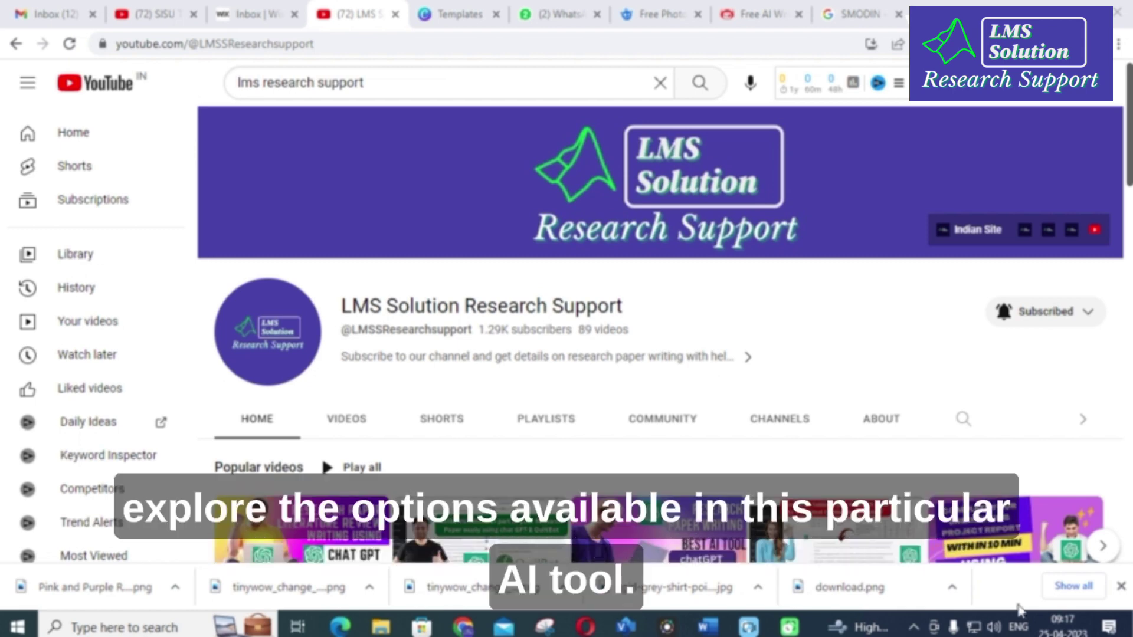
# Step: Go from the SMODIN Google results to Smodin's Free AI Writer page (smodin.io/writer)
pyautogui.click(837, 10)
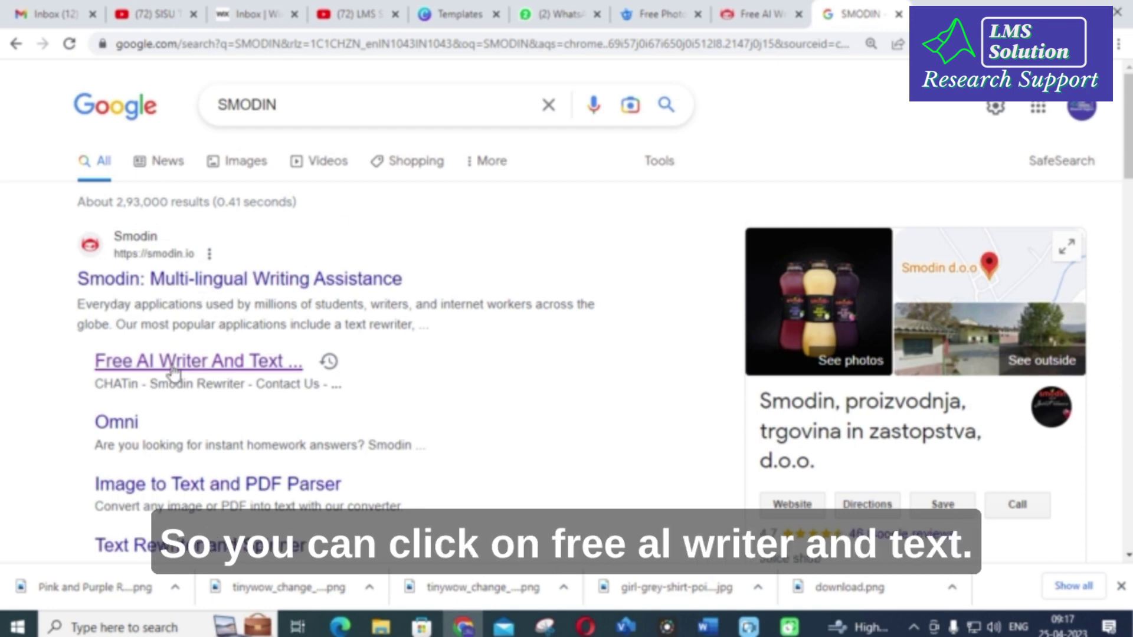
pyautogui.click(790, 14)
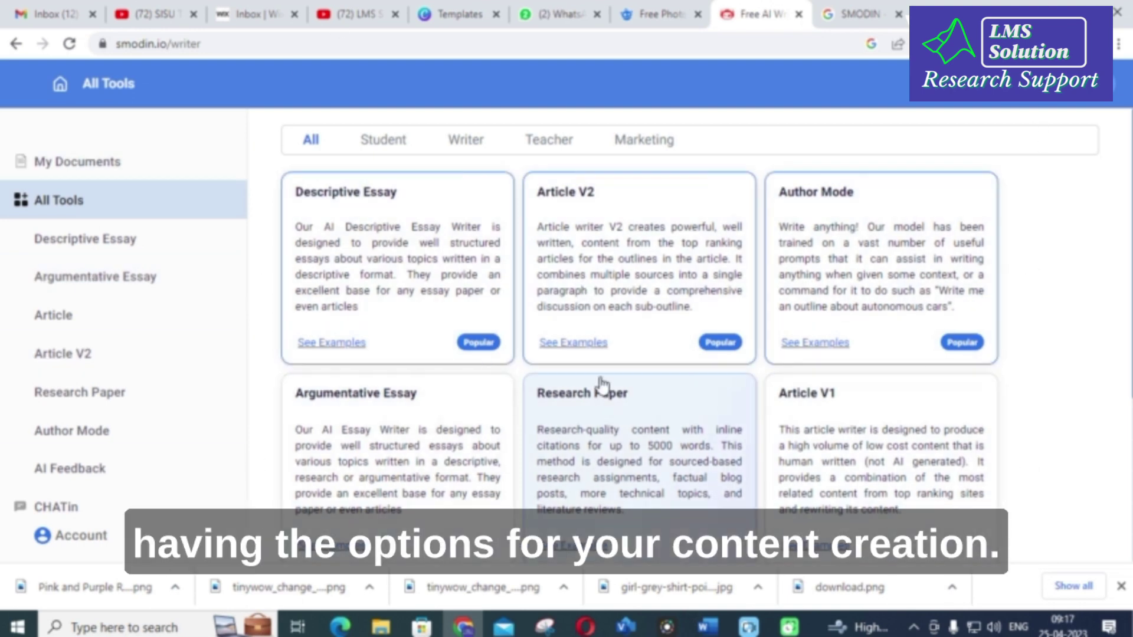
# Step: Browse the Student, Writer, Teacher and Marketing tool categories, then return to All
pyautogui.scroll(-3, 577, 435)
pyautogui.scroll(3, 566, 405)
pyautogui.scroll(1, 566, 407)
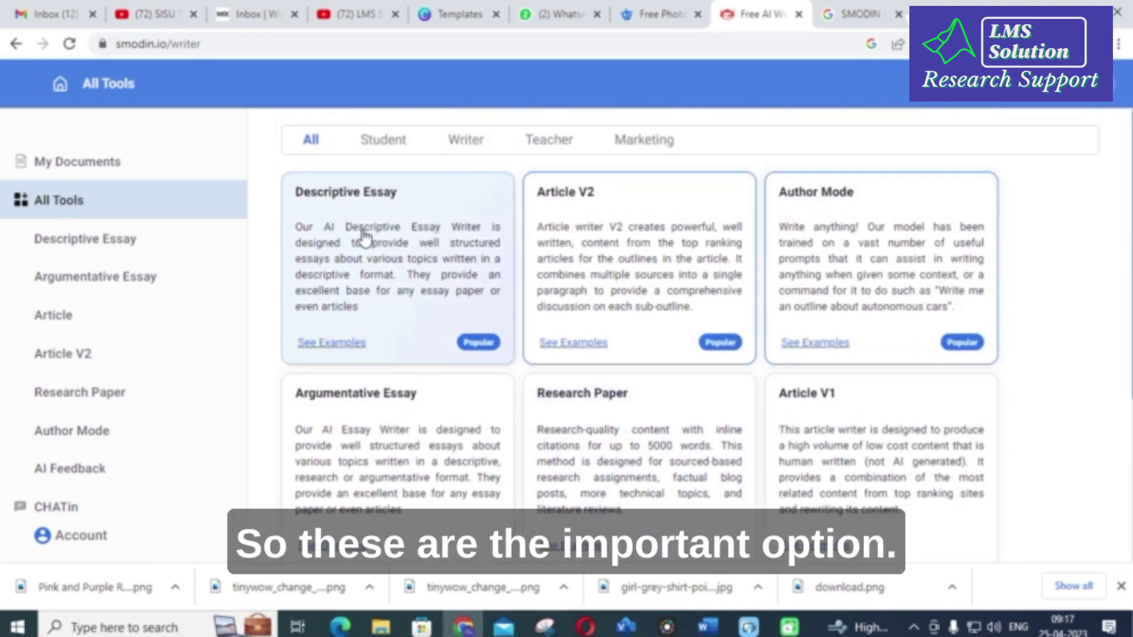
pyautogui.click(382, 141)
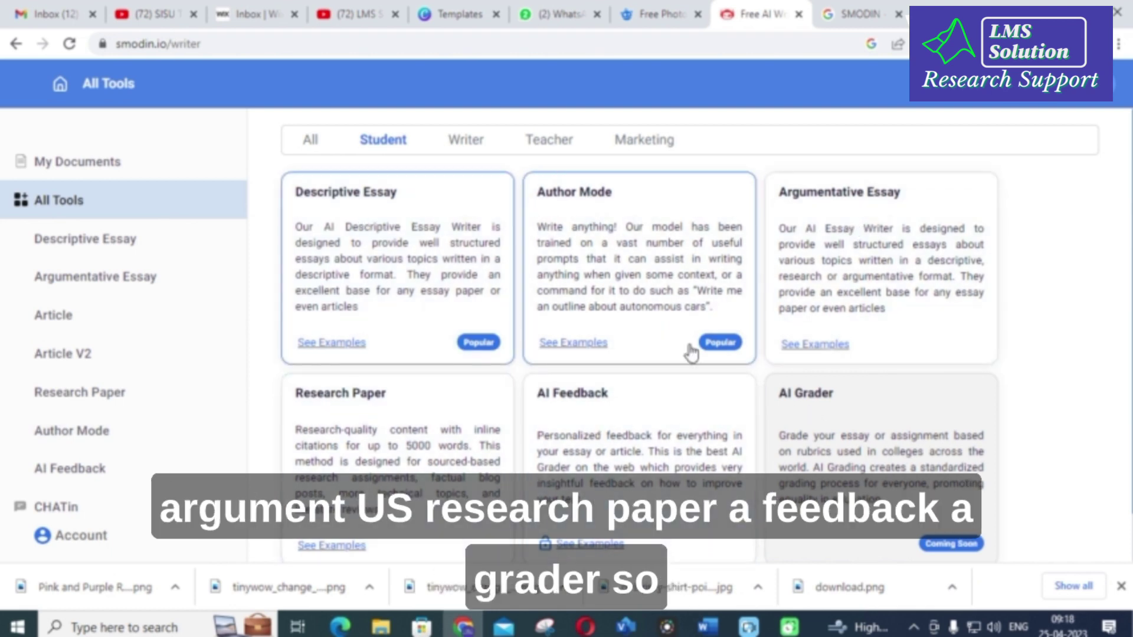
pyautogui.click(471, 149)
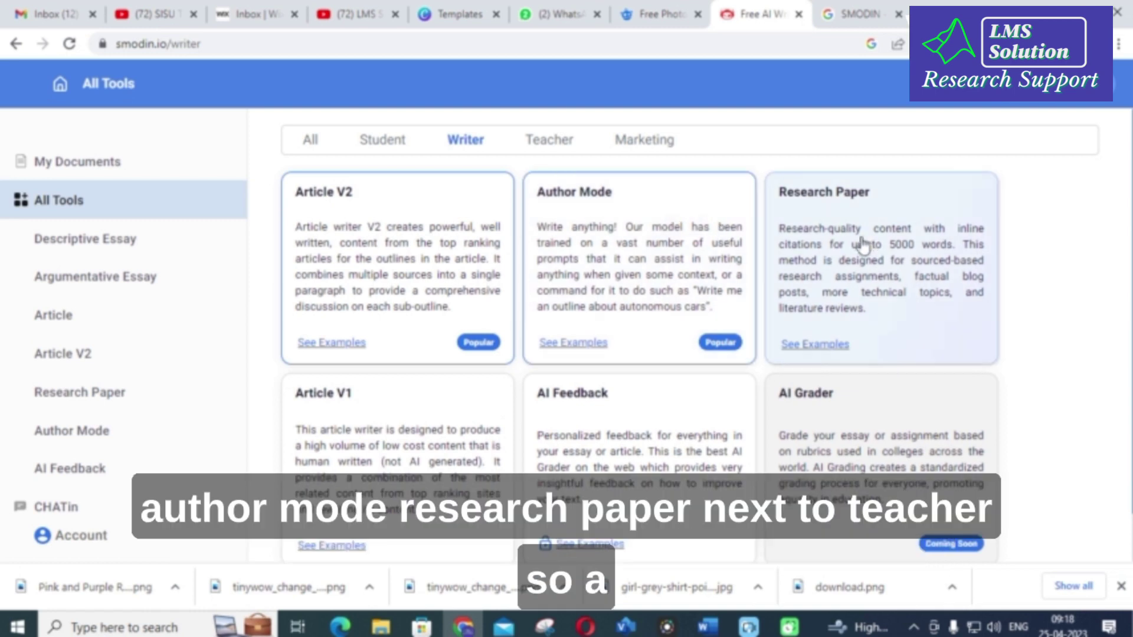
pyautogui.click(541, 144)
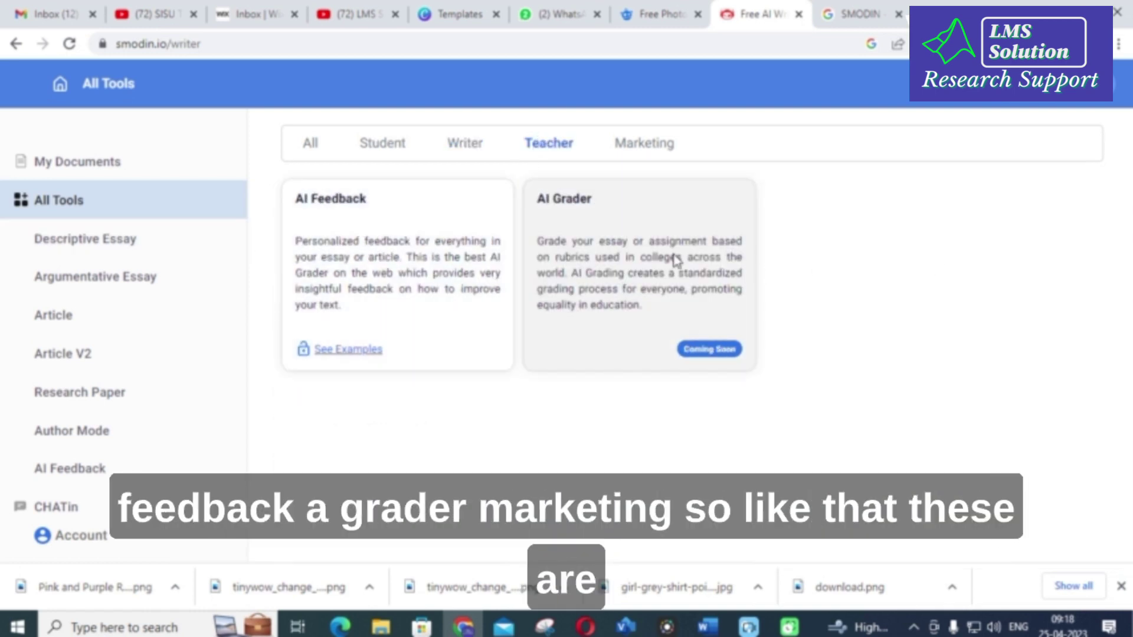
pyautogui.click(662, 144)
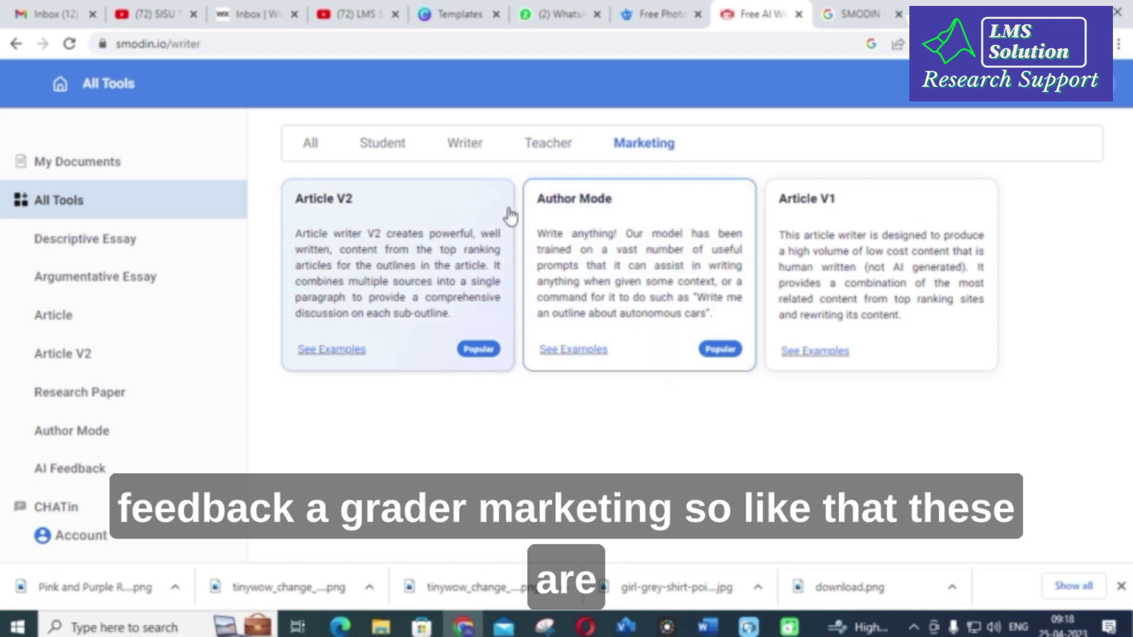
pyautogui.click(310, 148)
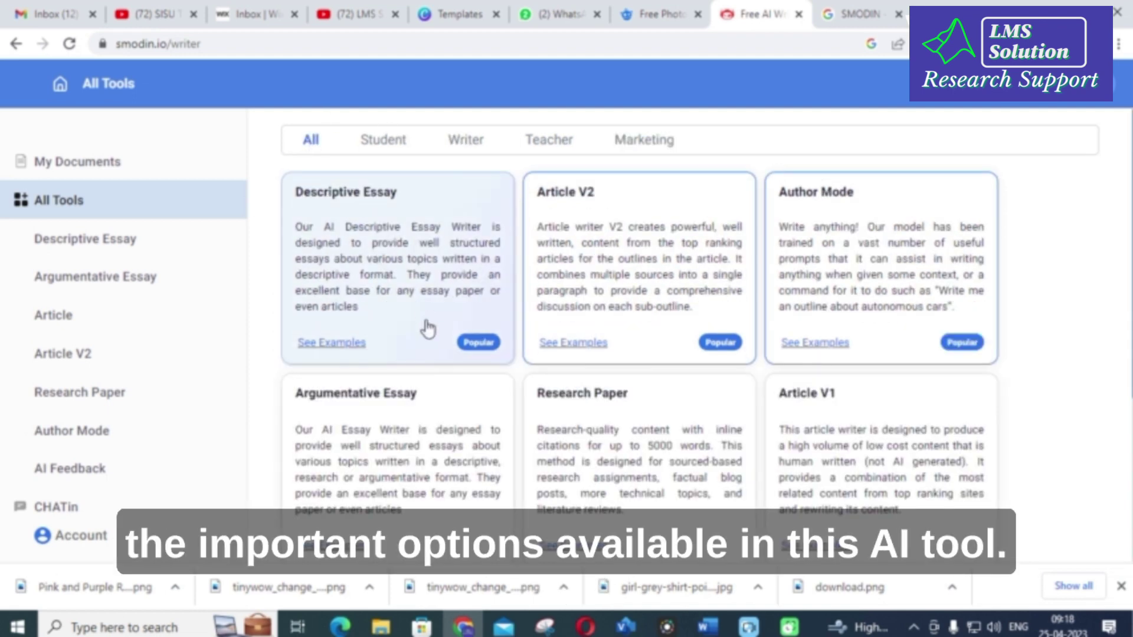
# Step: Open the Research Paper writer from the full tools list
pyautogui.scroll(-3, 457, 301)
pyautogui.scroll(1, 451, 307)
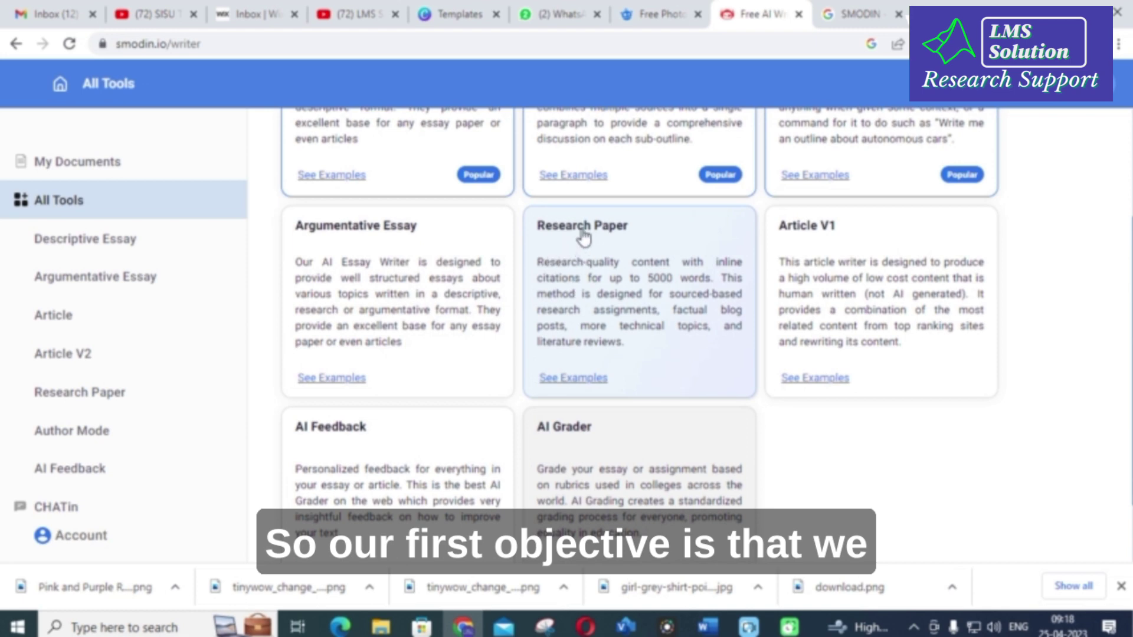
pyautogui.click(571, 266)
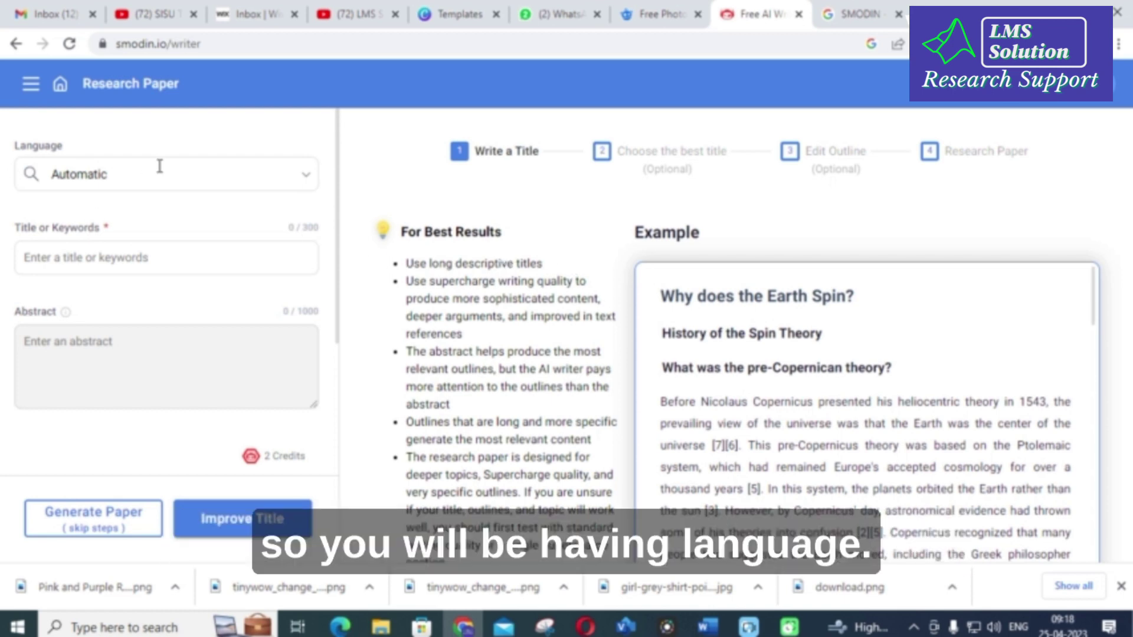
# Step: Set the paper's output language to English
pyautogui.click(307, 172)
pyautogui.scroll(-8, 136, 271)
pyautogui.scroll(5, 95, 319)
# Step: Title the paper 'grid connected solar PV system with Battery charging & power management'
pyautogui.click(162, 153)
pyautogui.click(93, 257)
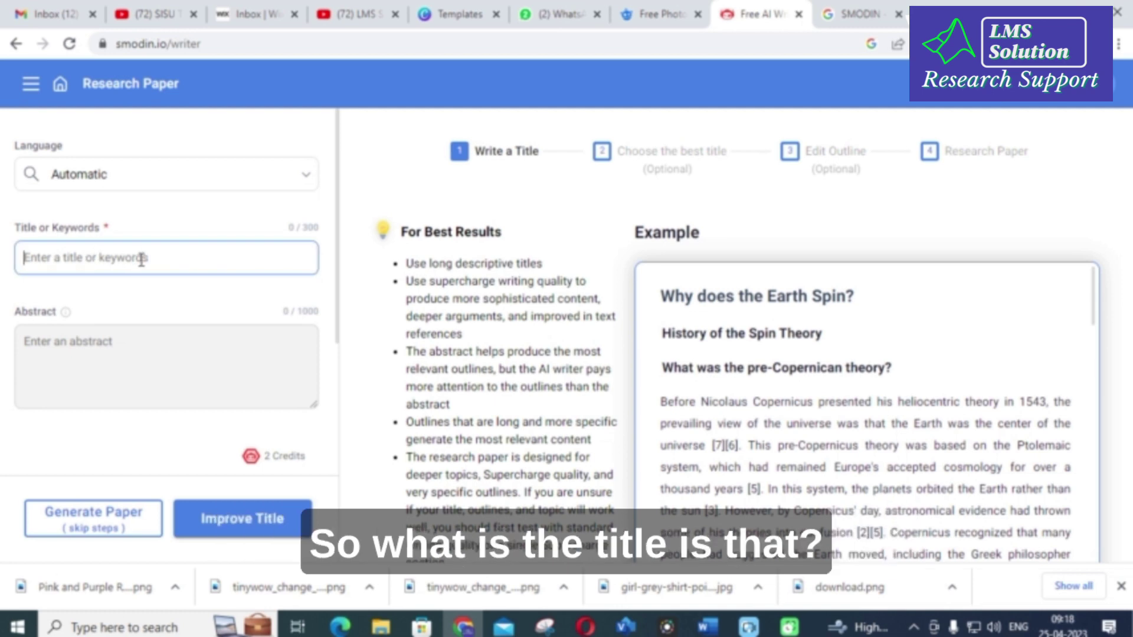
pyautogui.write('g')
pyautogui.press('BackSpace')
pyautogui.write('grid connected solar ')
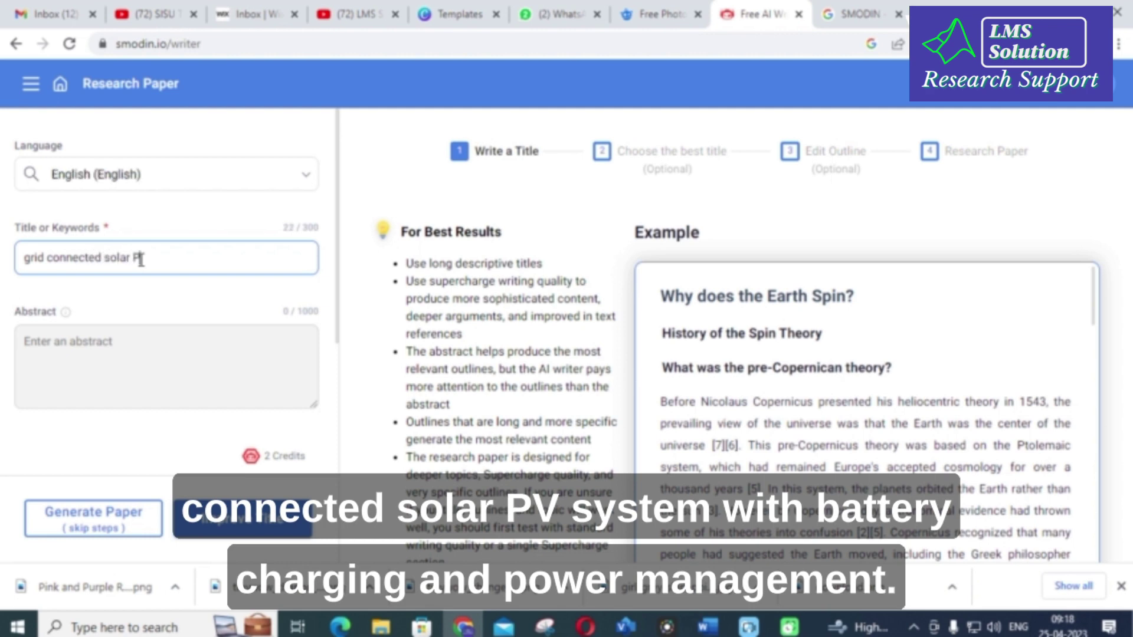
pyautogui.write('PV system with ')
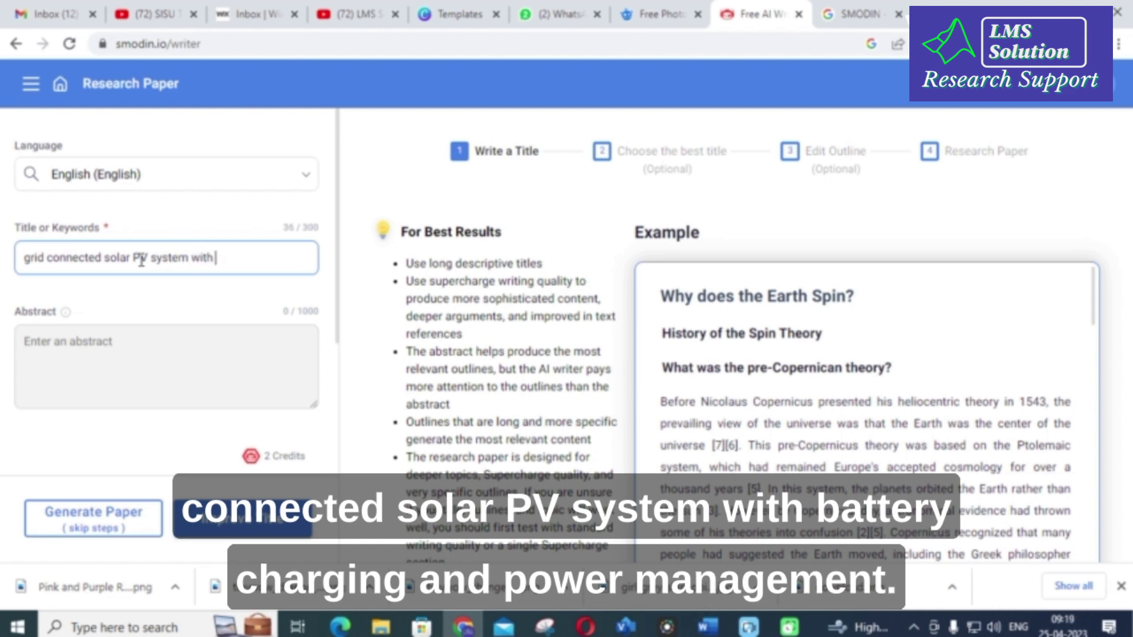
pyautogui.write('Battery charging ')
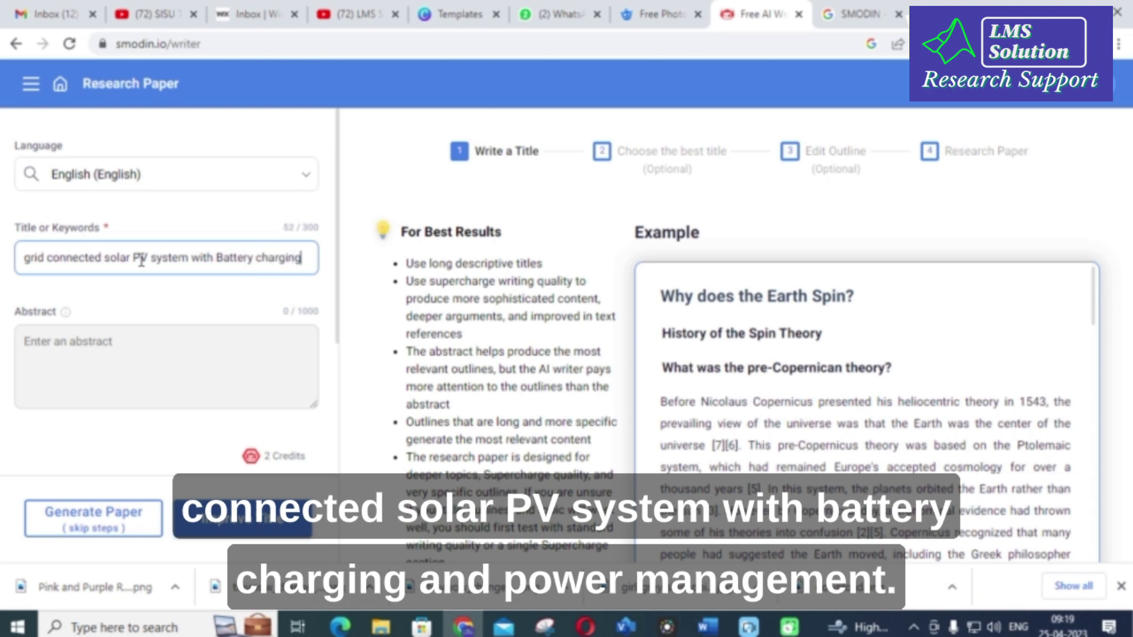
pyautogui.write('& po')
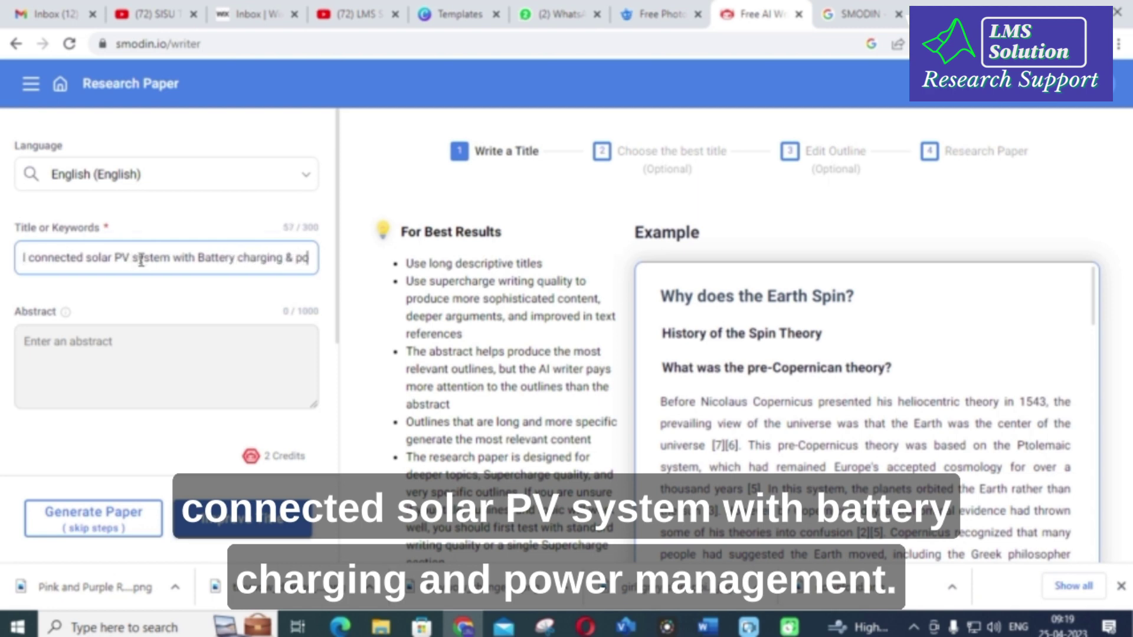
pyautogui.write('wer mana')
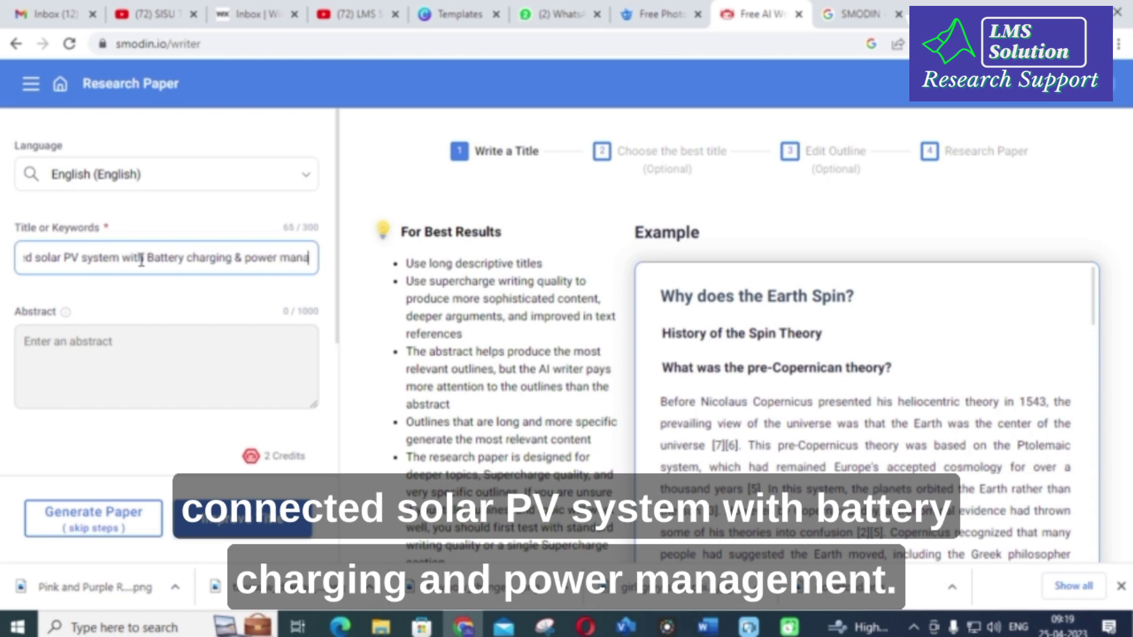
pyautogui.write('gement')
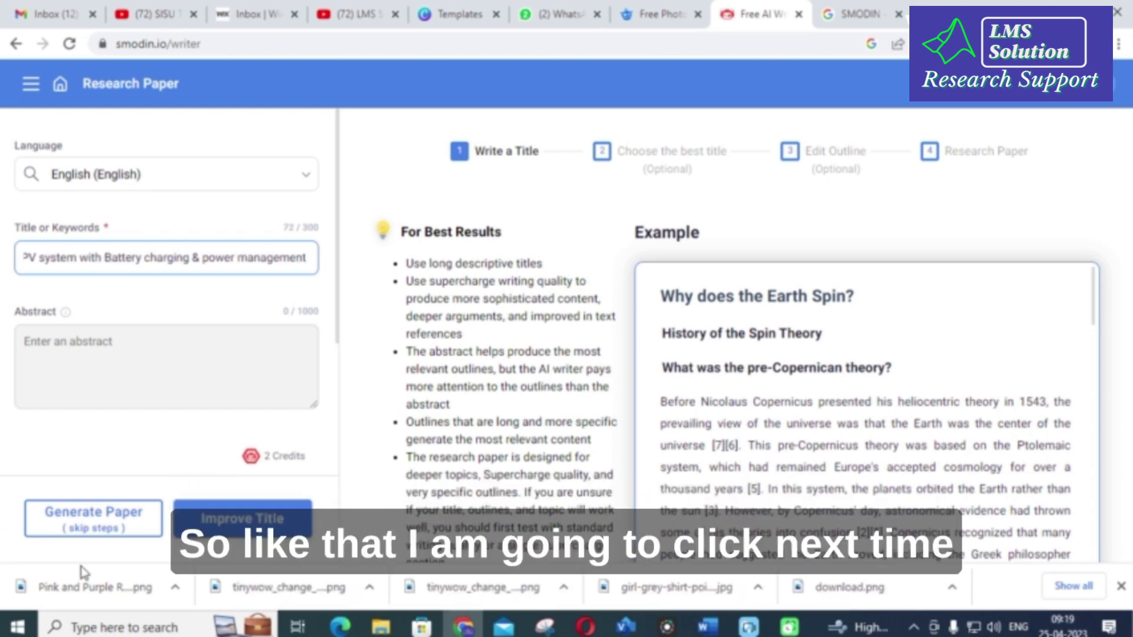
pyautogui.click(134, 351)
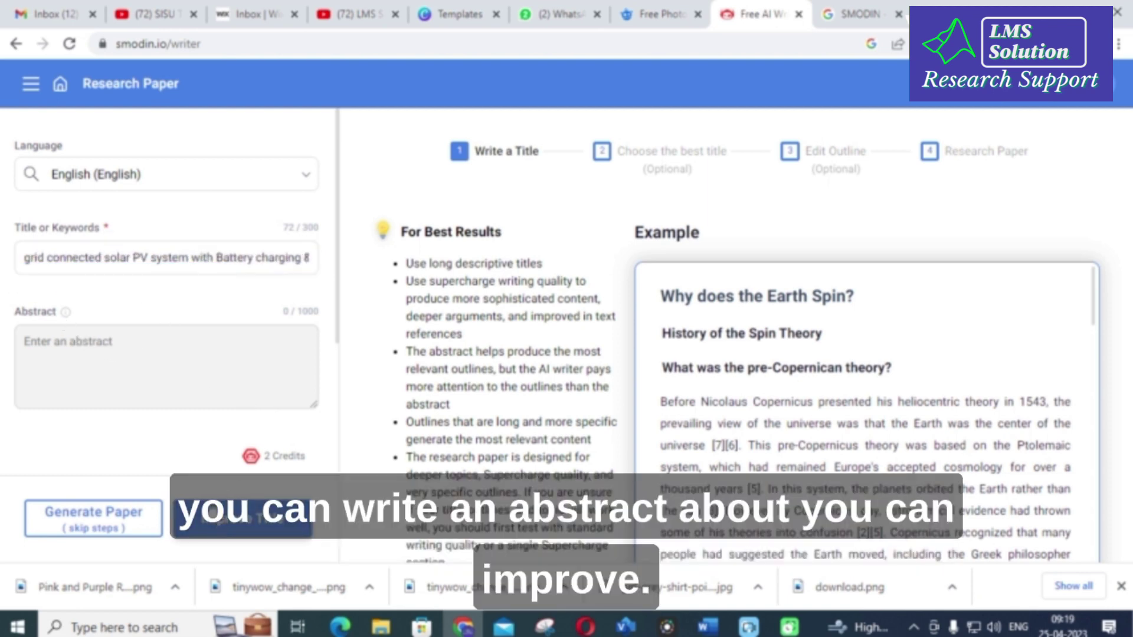
# Step: Generate the research paper directly from the title and review its body text
pyautogui.click(118, 518)
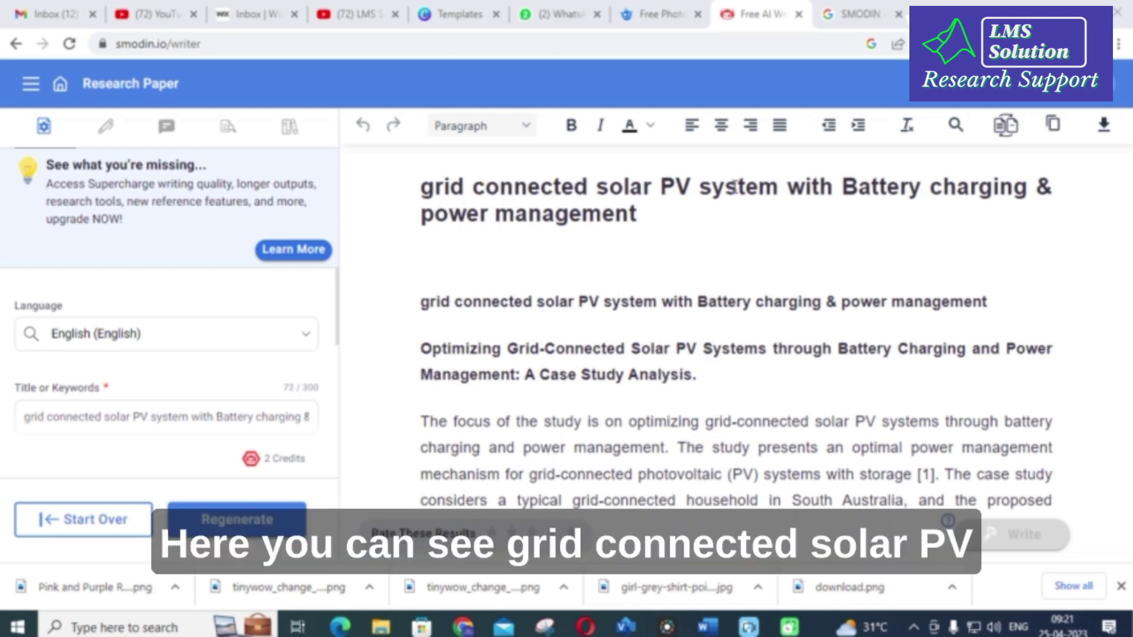
pyautogui.scroll(-3, 555, 239)
pyautogui.scroll(2, 546, 239)
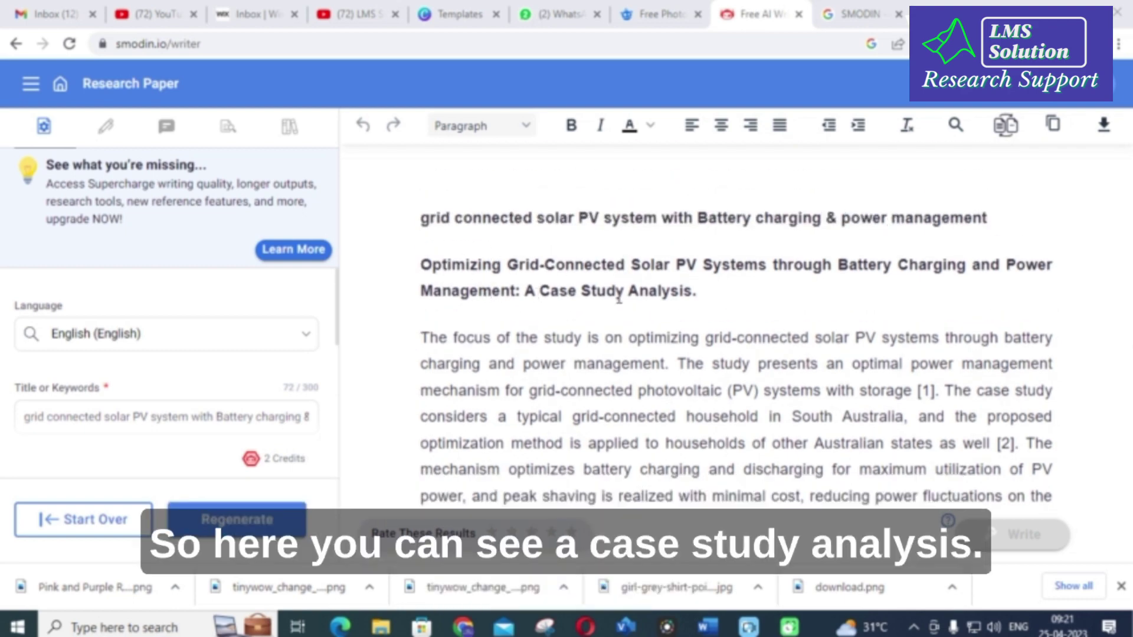
pyautogui.scroll(-3, 562, 270)
pyautogui.scroll(1, 566, 292)
pyautogui.scroll(1, 485, 250)
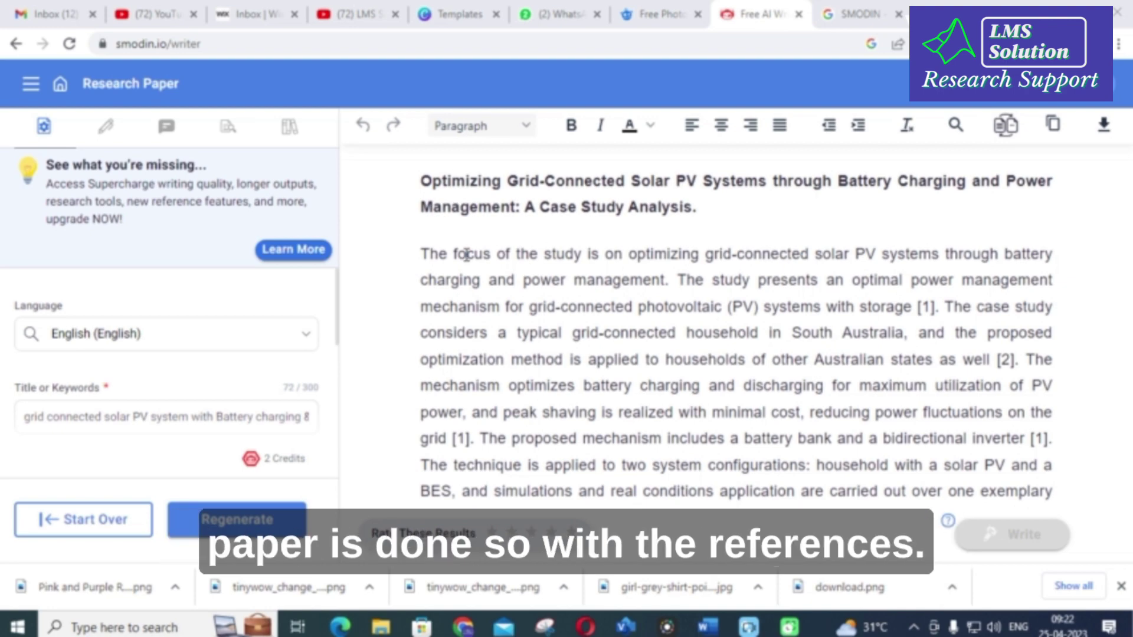
pyautogui.scroll(-5, 485, 251)
pyautogui.scroll(-8, 498, 242)
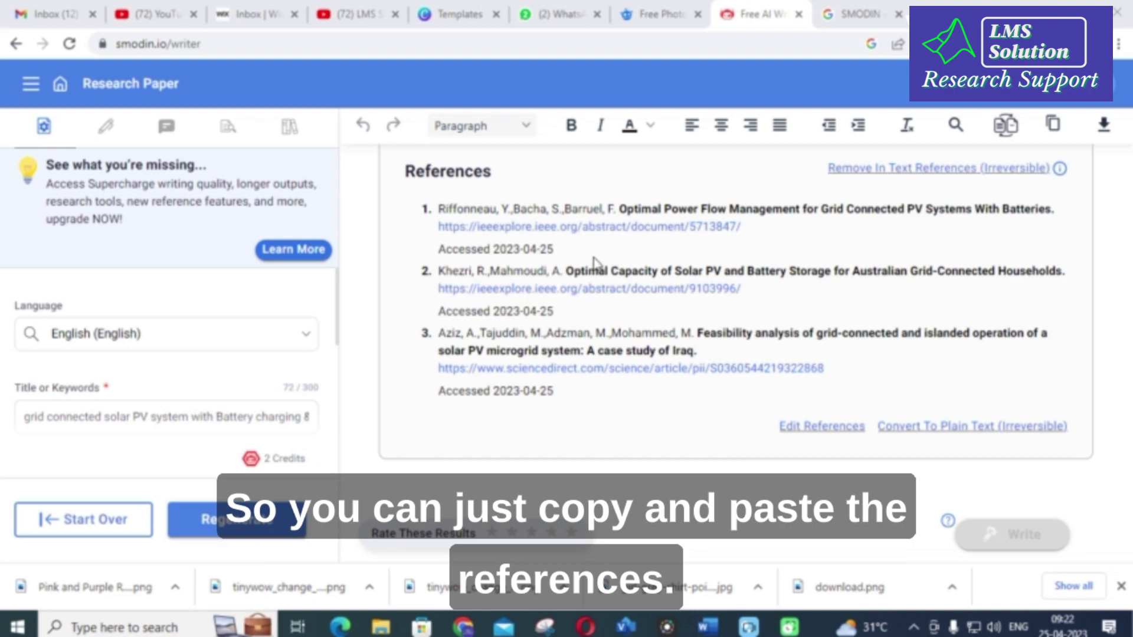
# Step: Check the in-text citations and three-item reference list, then start the paper over
pyautogui.scroll(13, 608, 264)
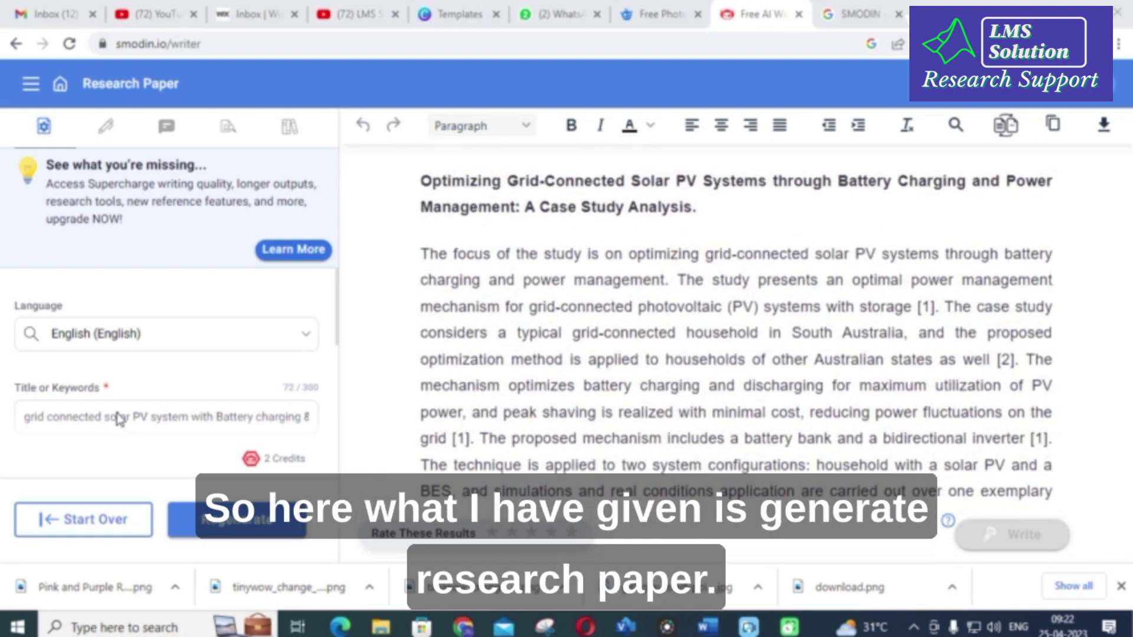
pyautogui.scroll(3, 644, 299)
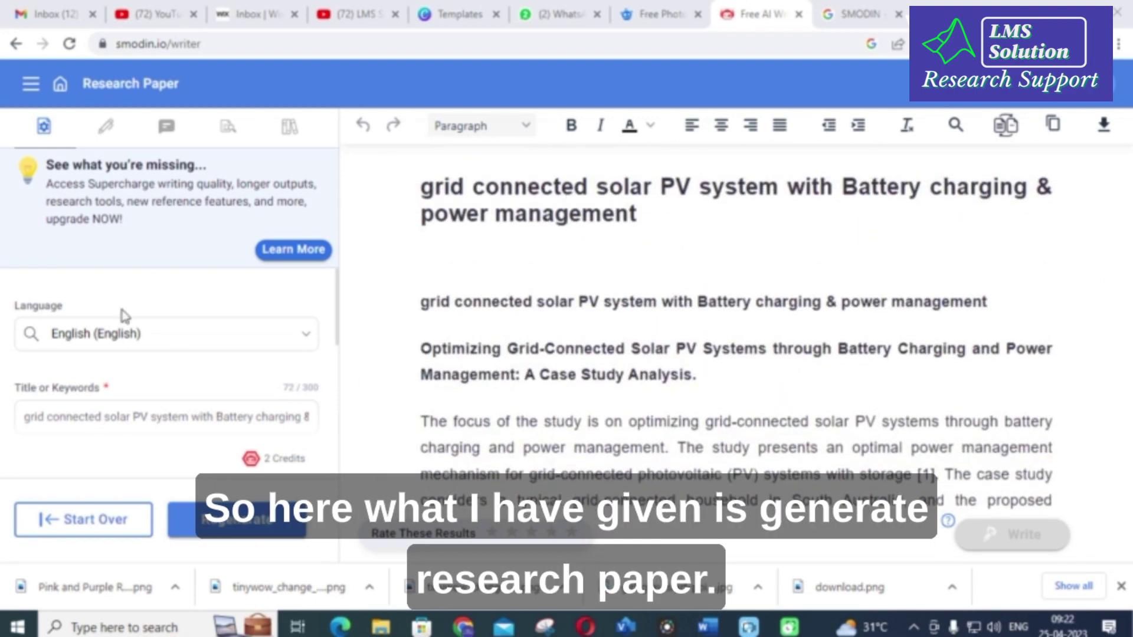
pyautogui.scroll(-6, 581, 281)
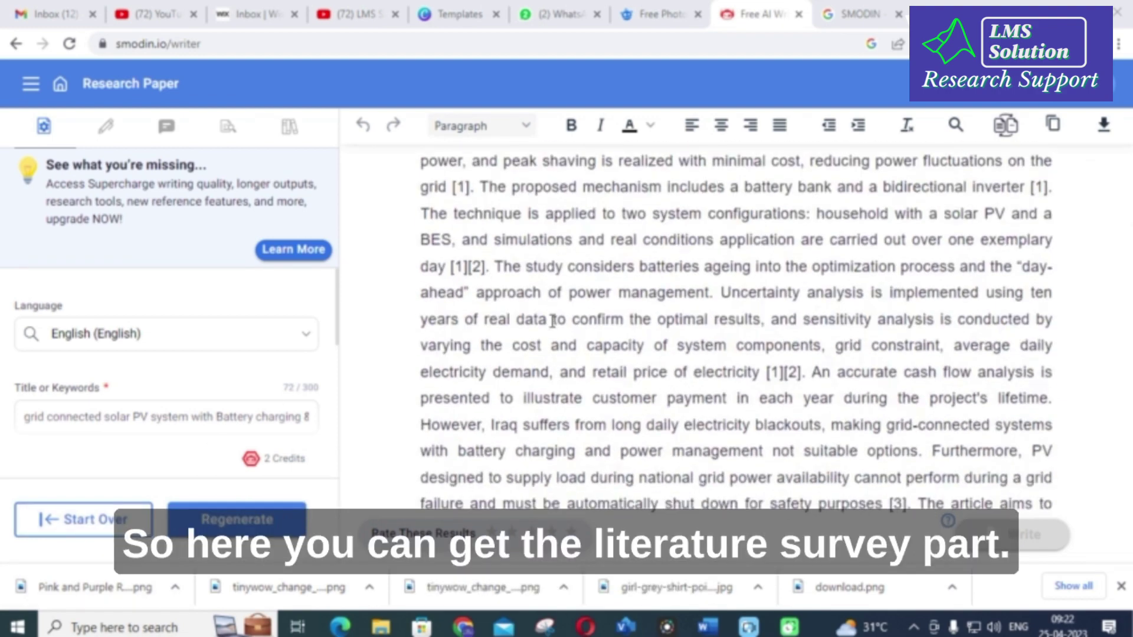
pyautogui.scroll(-7, 583, 311)
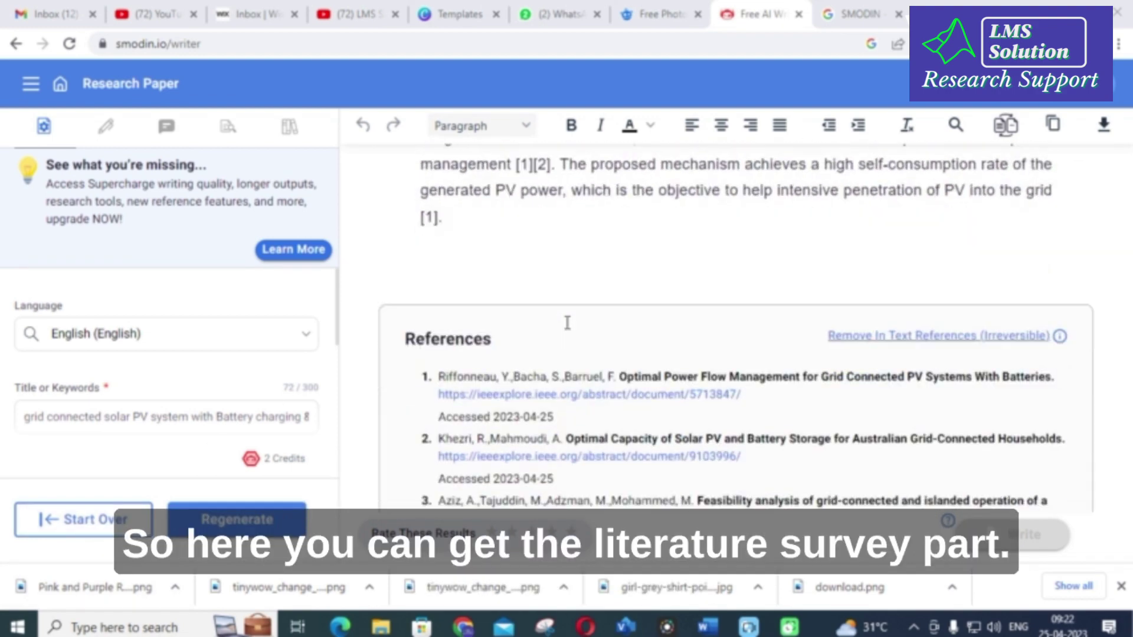
pyautogui.scroll(10, 590, 304)
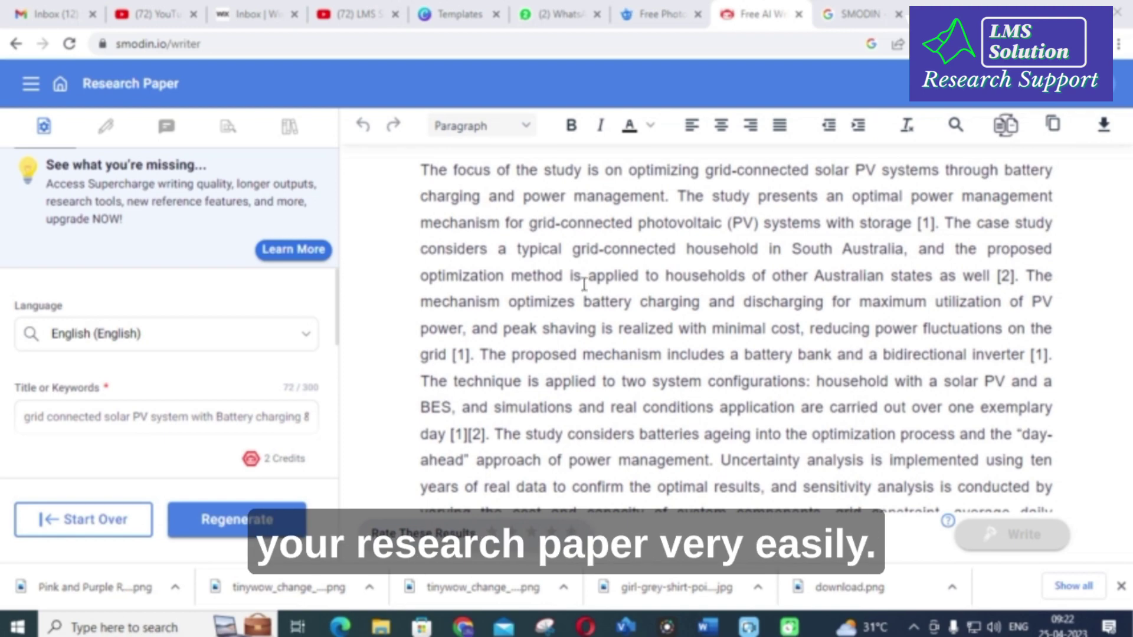
pyautogui.scroll(4, 581, 282)
pyautogui.click(58, 528)
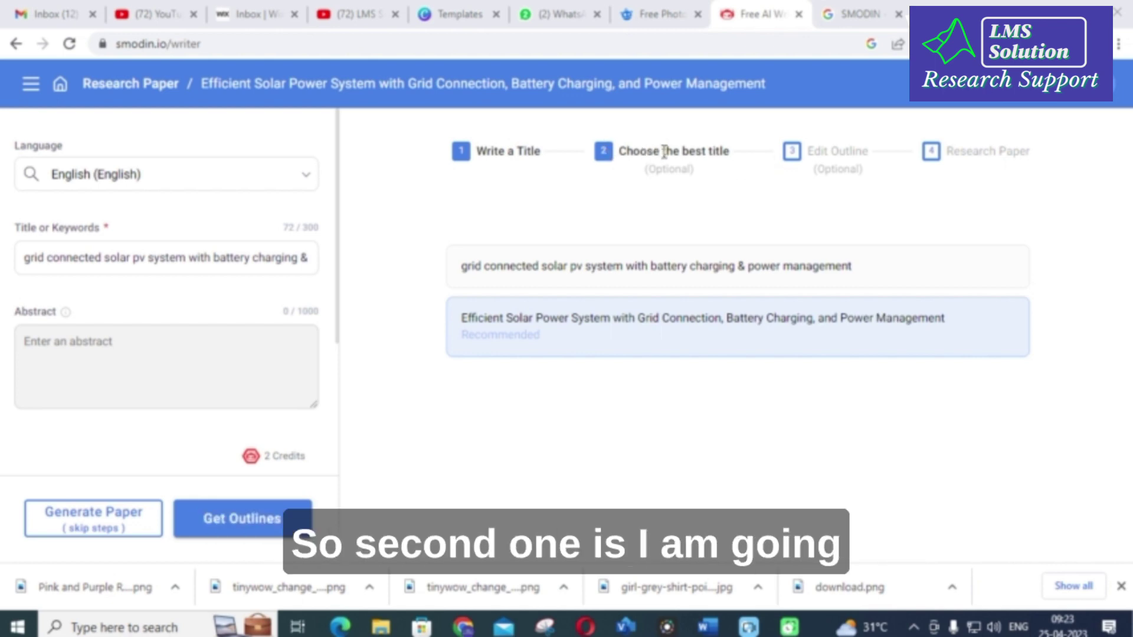
# Step: Pick the recommended title 'Efficient Solar Power System with Grid Connection, Battery Charging, and Power Management' and generate outlines
pyautogui.click(236, 522)
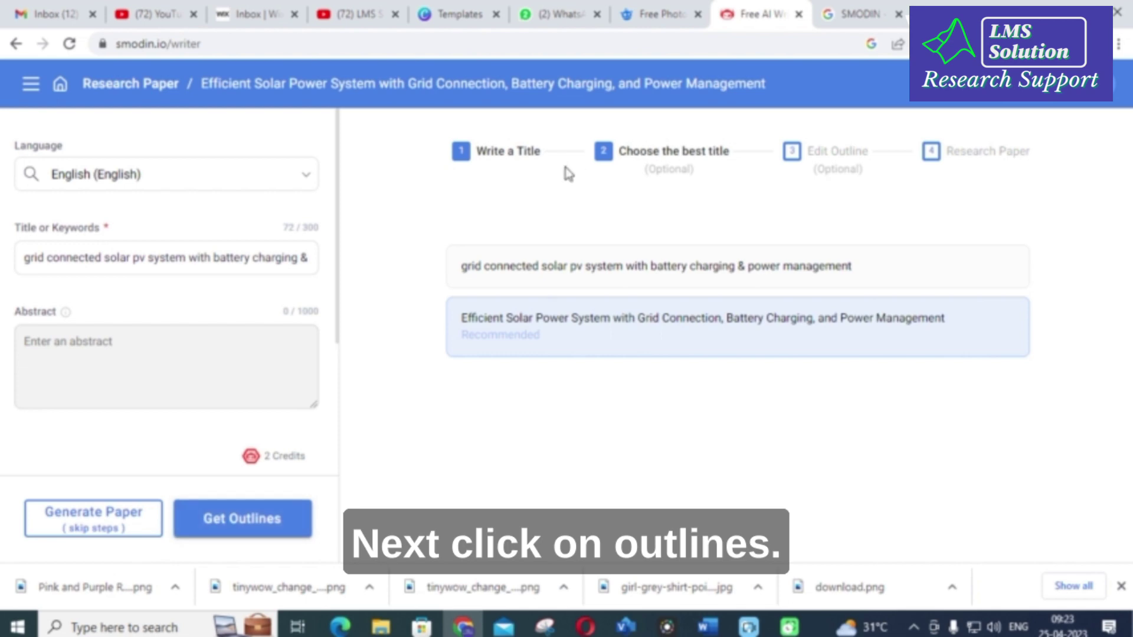
pyautogui.click(241, 518)
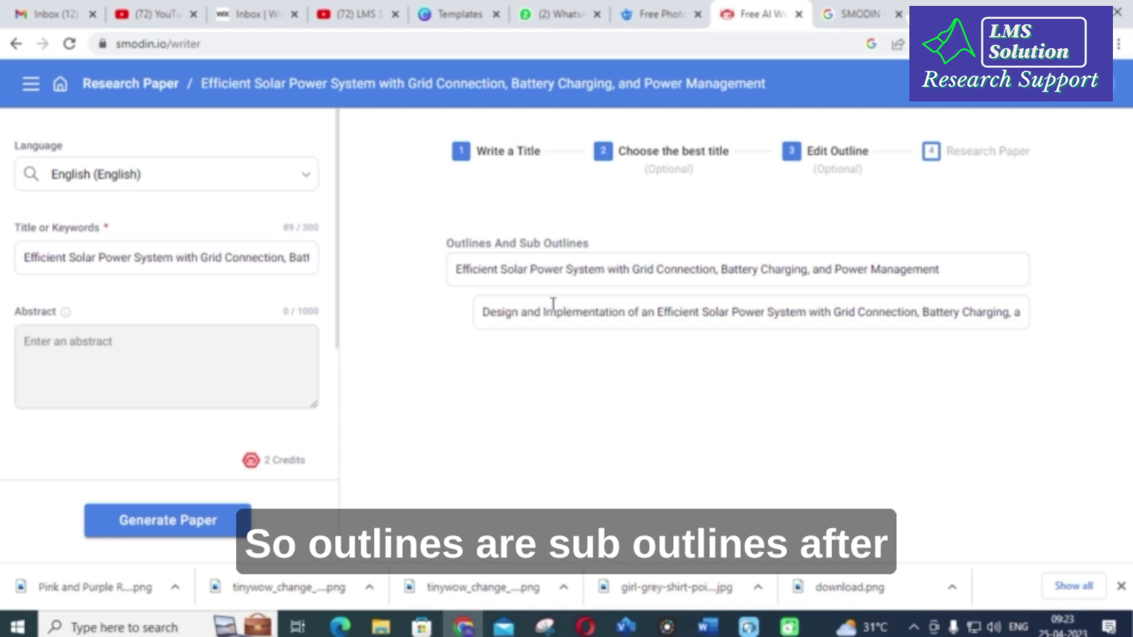
# Step: Generate the full research paper from the recommended title's outline and sub-outline
pyautogui.click(514, 328)
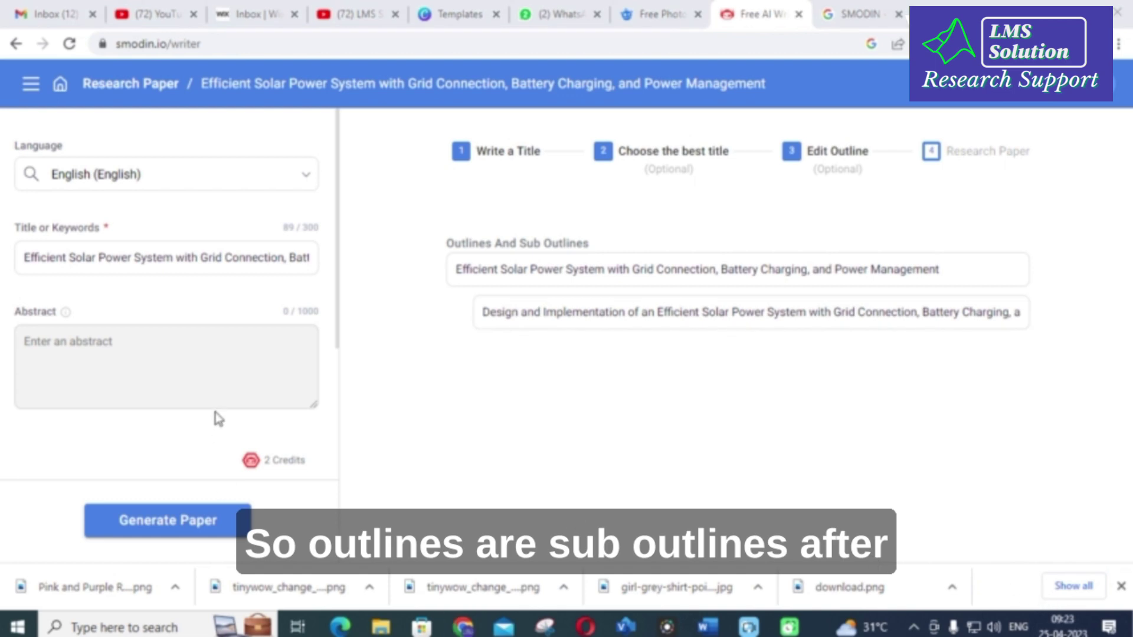
pyautogui.click(177, 522)
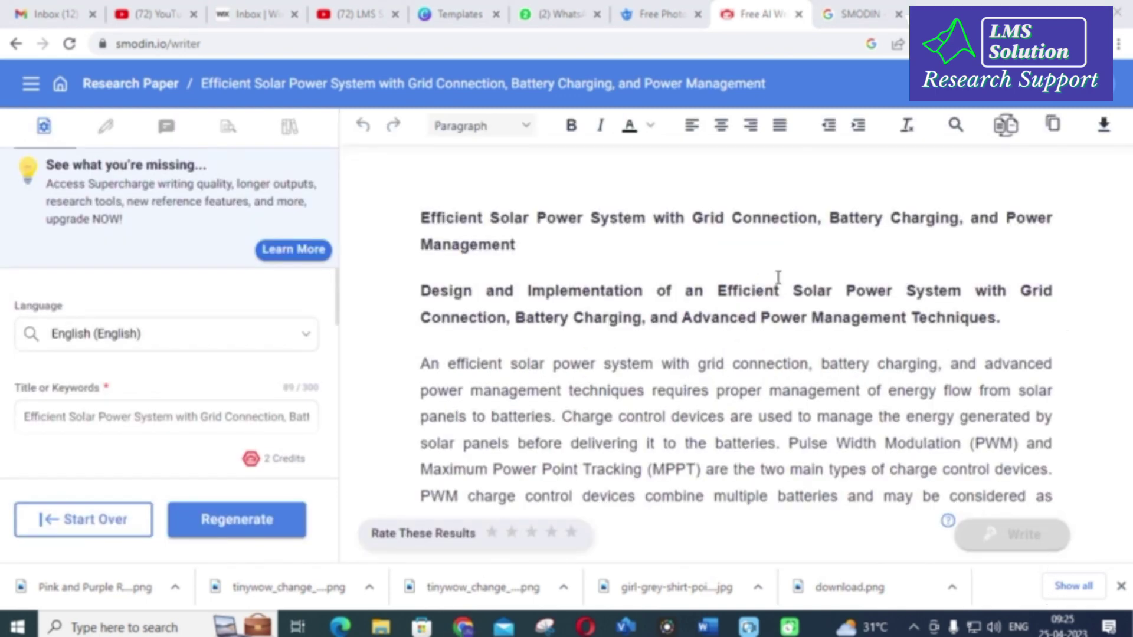
pyautogui.scroll(-3, 571, 217)
pyautogui.scroll(3, 566, 224)
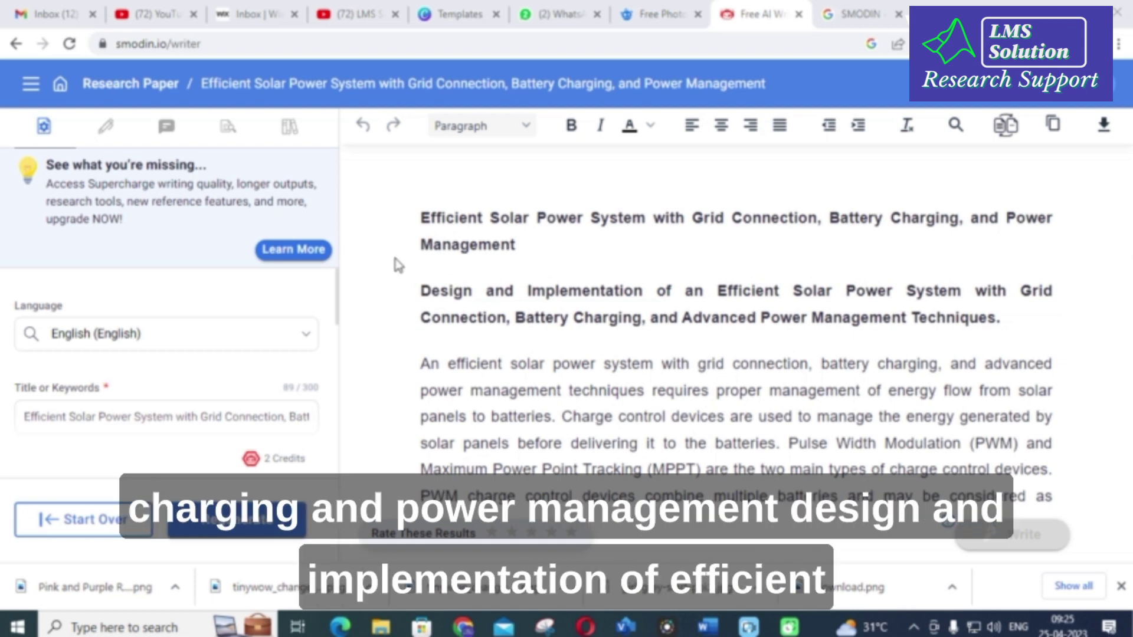
pyautogui.scroll(-2, 508, 223)
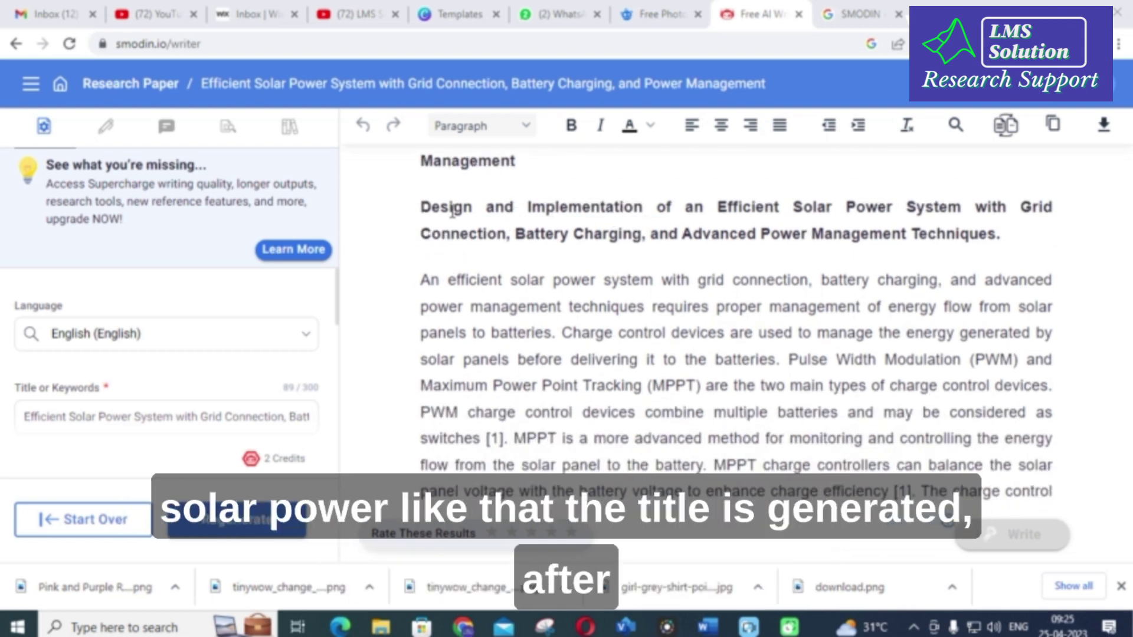
pyautogui.scroll(-3, 924, 241)
pyautogui.scroll(2, 426, 197)
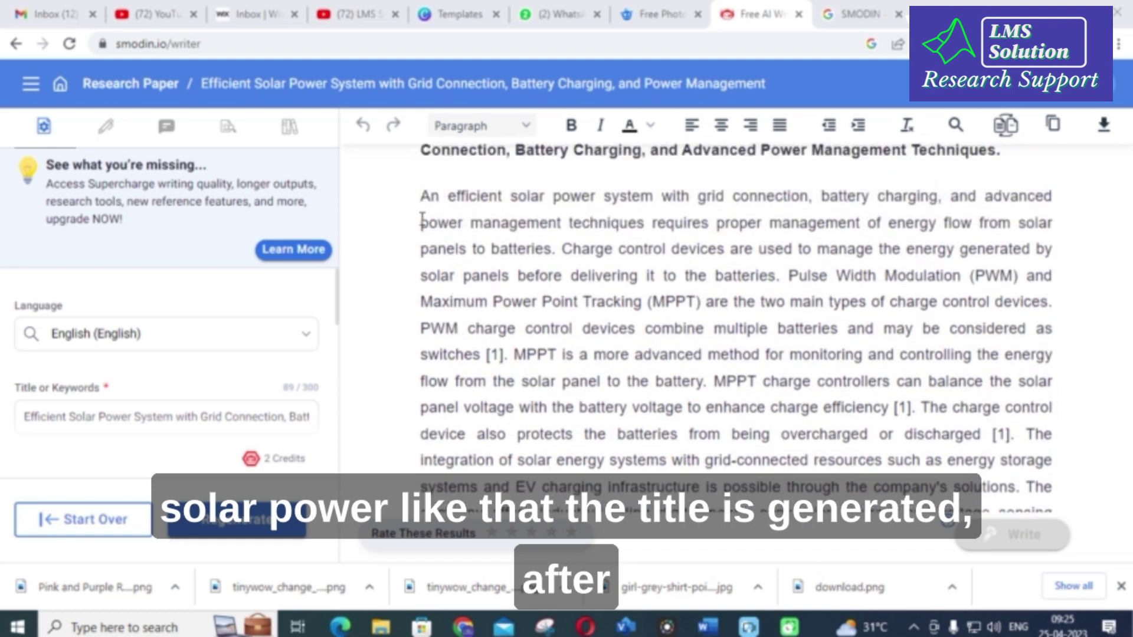
pyautogui.moveTo(426, 198); pyautogui.dragTo(995, 266)
pyautogui.scroll(-2, 694, 351)
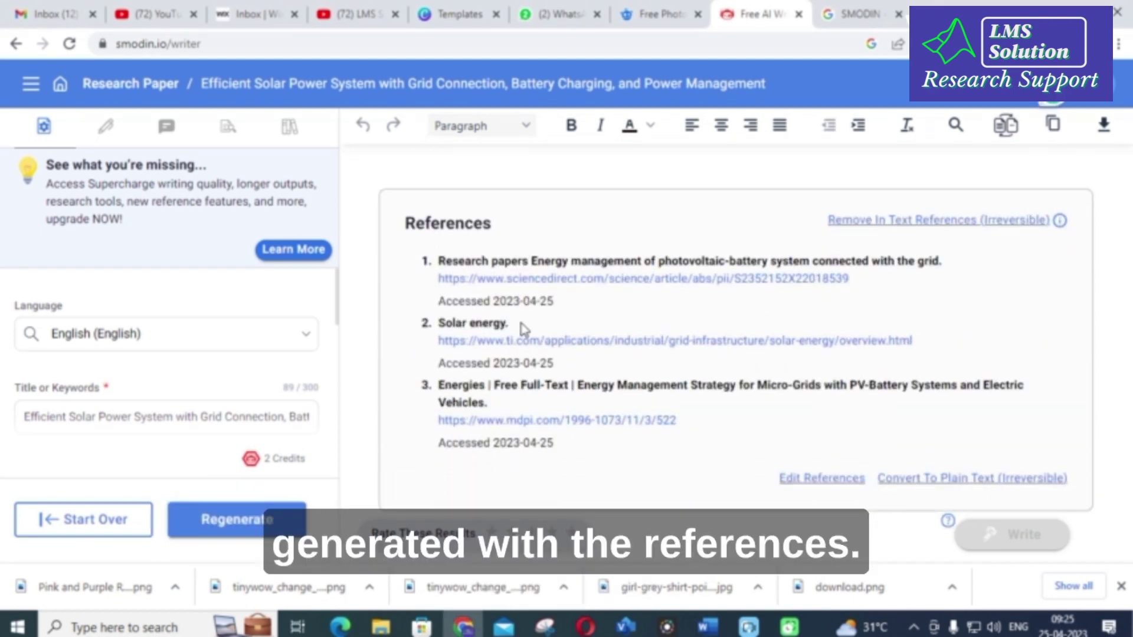
pyautogui.scroll(2, 523, 328)
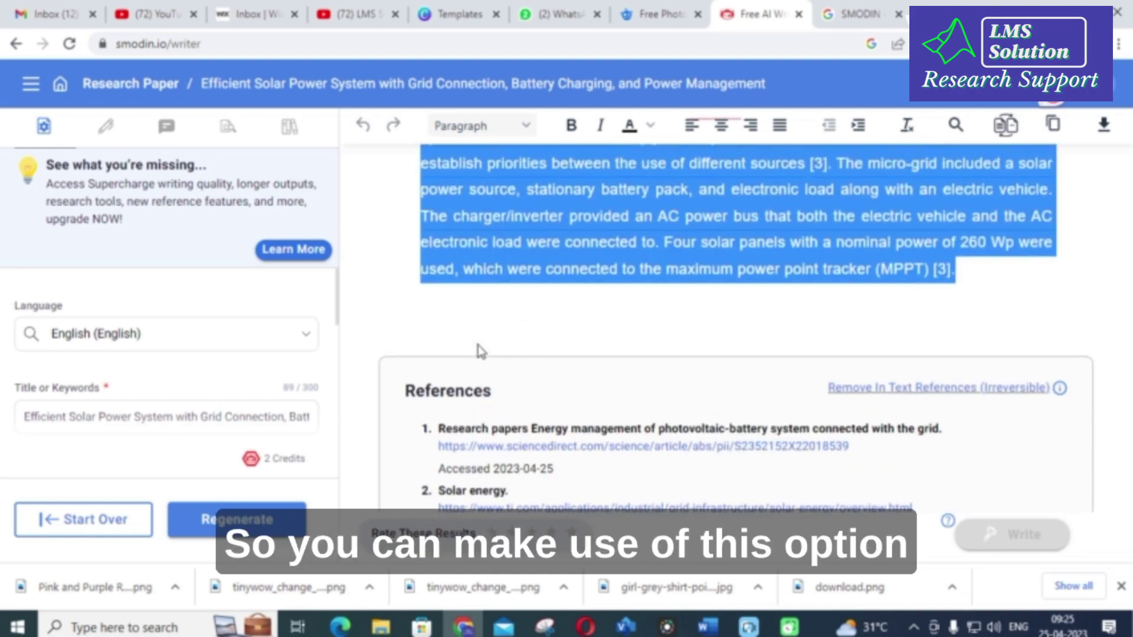
pyautogui.scroll(3, 476, 347)
pyautogui.scroll(5, 481, 339)
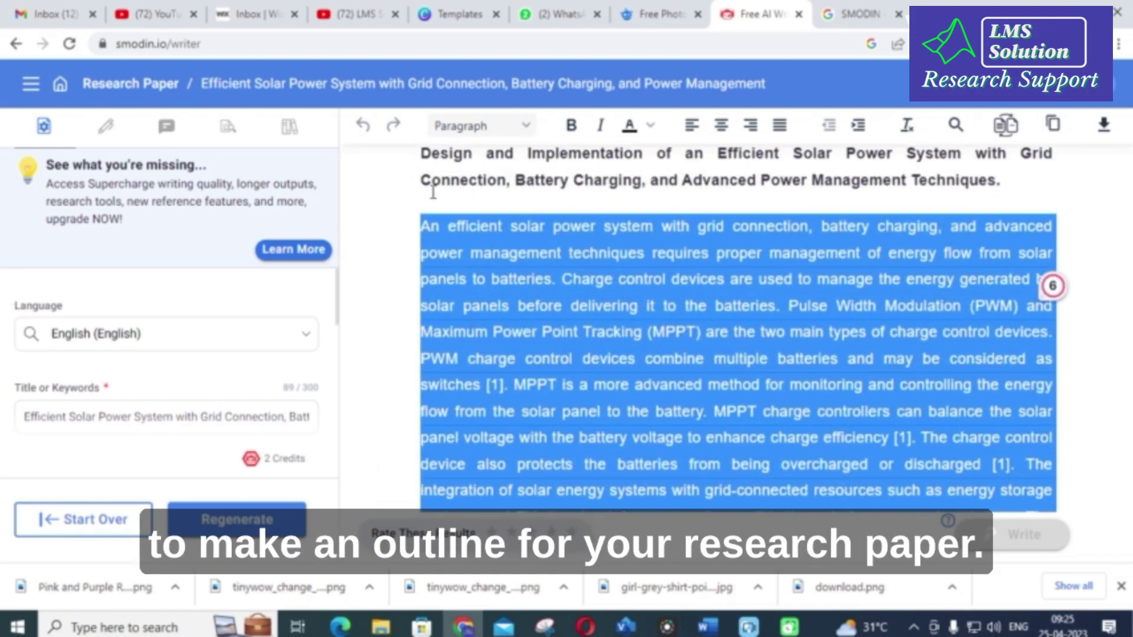
pyautogui.click(435, 191)
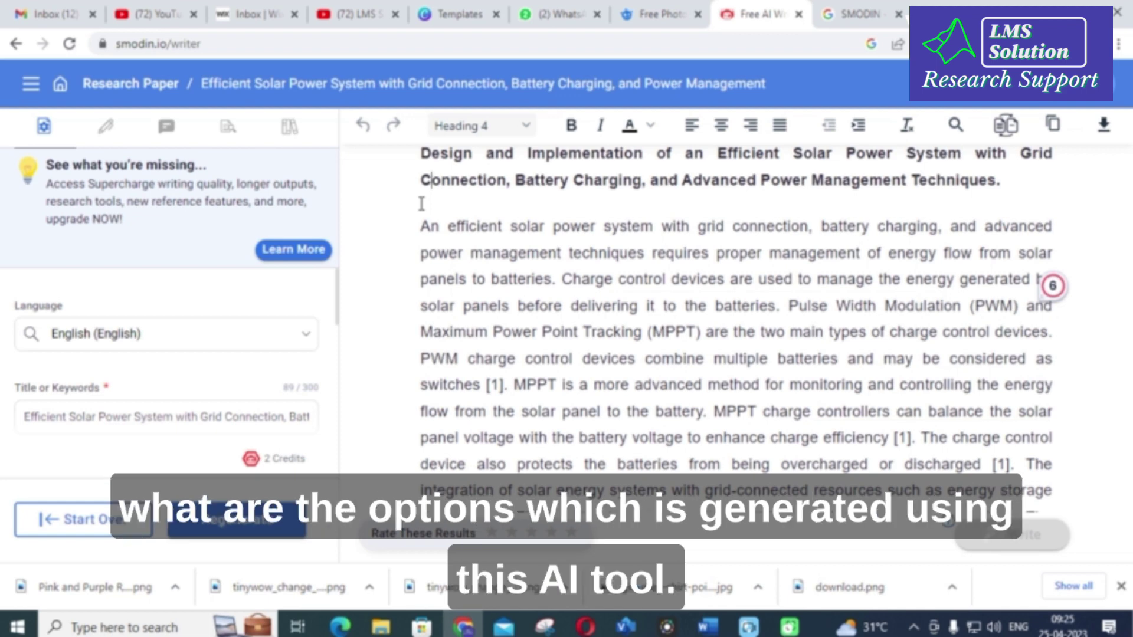
# Step: Return to the FREE AI TOOL FOR WRITING results and reopen Smodin's Descriptive Essay writer
pyautogui.click(16, 46)
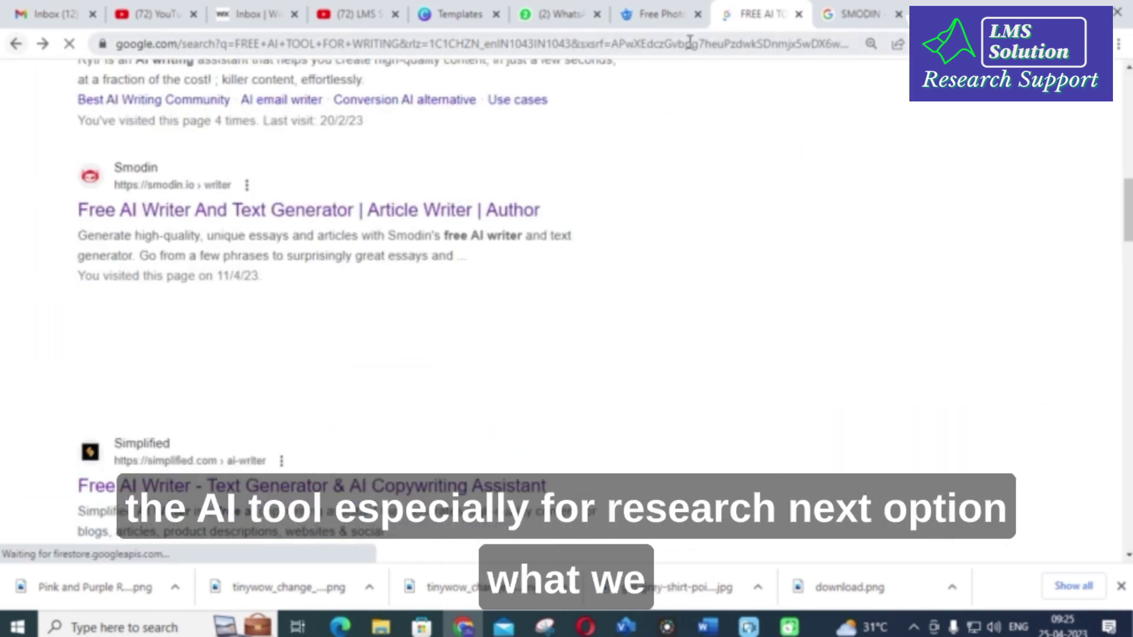
pyautogui.scroll(8, 165, 266)
pyautogui.scroll(-5, 165, 295)
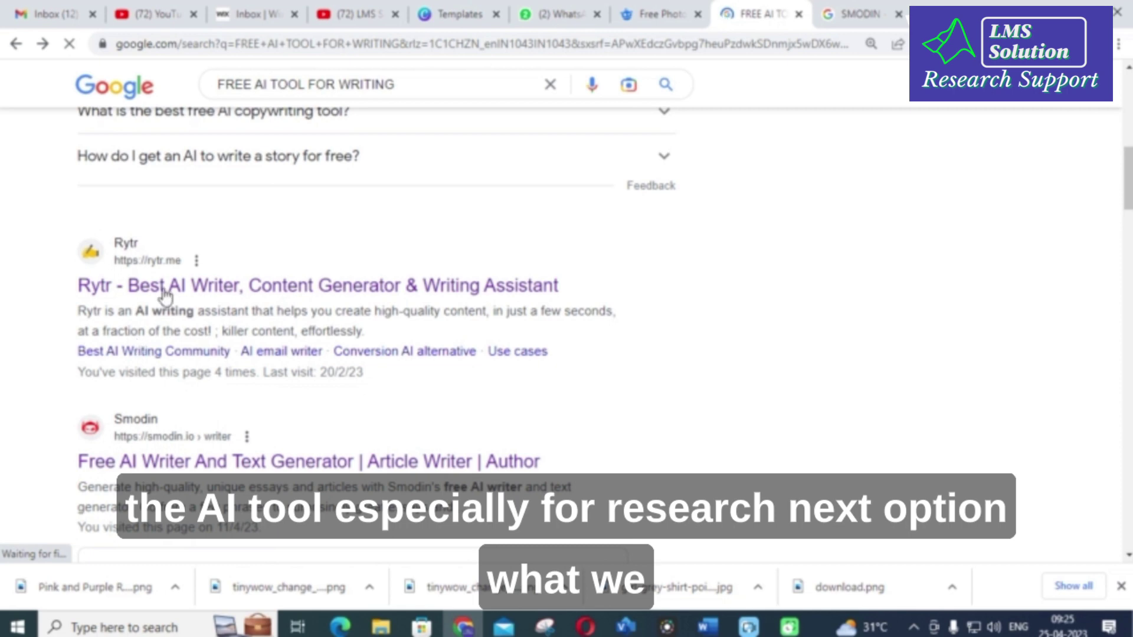
pyautogui.click(131, 462)
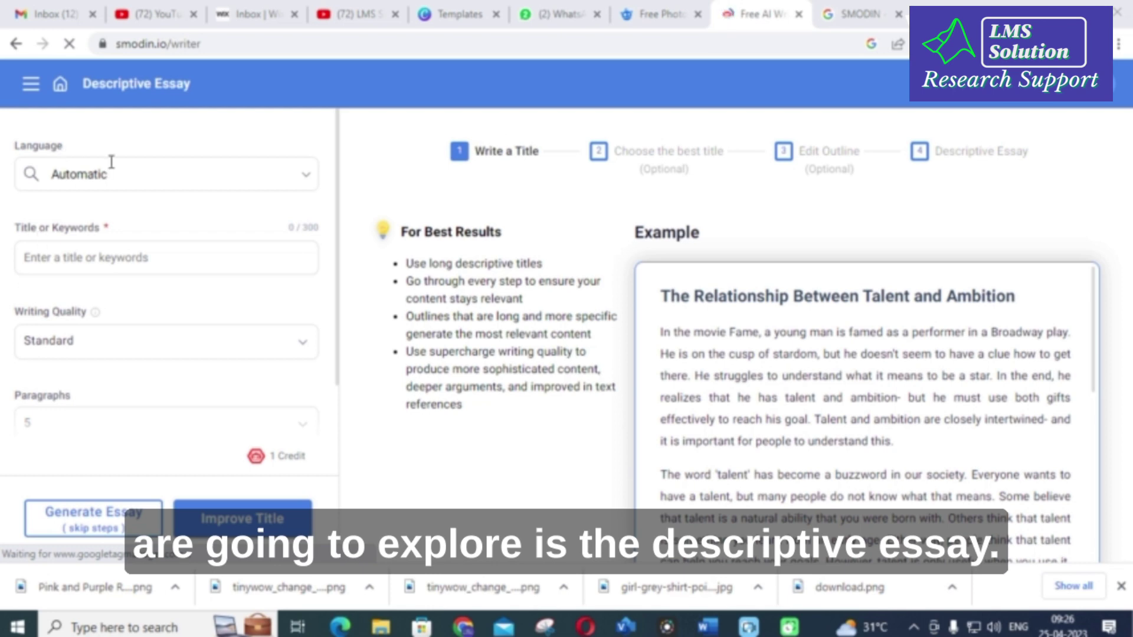
pyautogui.click(146, 260)
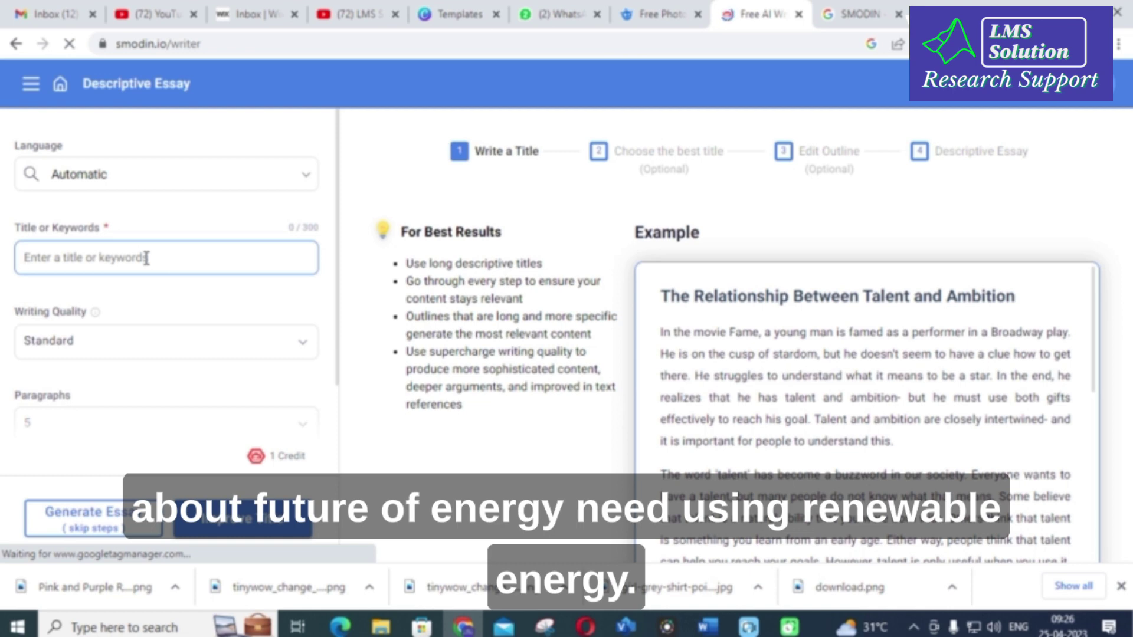
# Step: Title the essay 'Future of energy need using Renewable energy', keep Standard quality, and request better titles
pyautogui.write('Future of en')
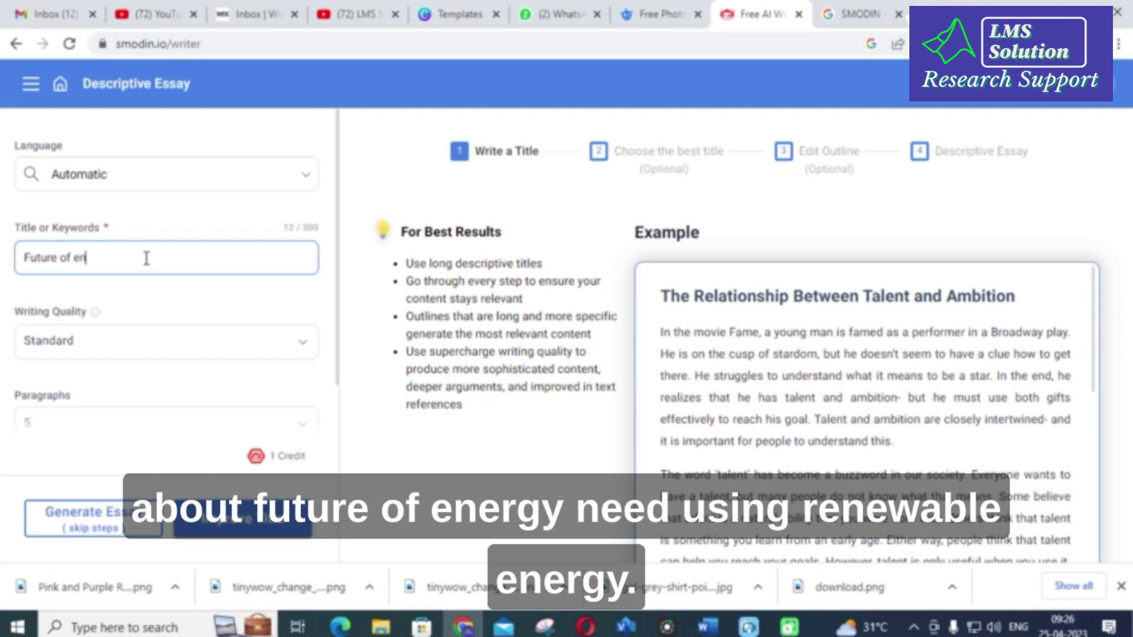
pyautogui.write('ergy need using R')
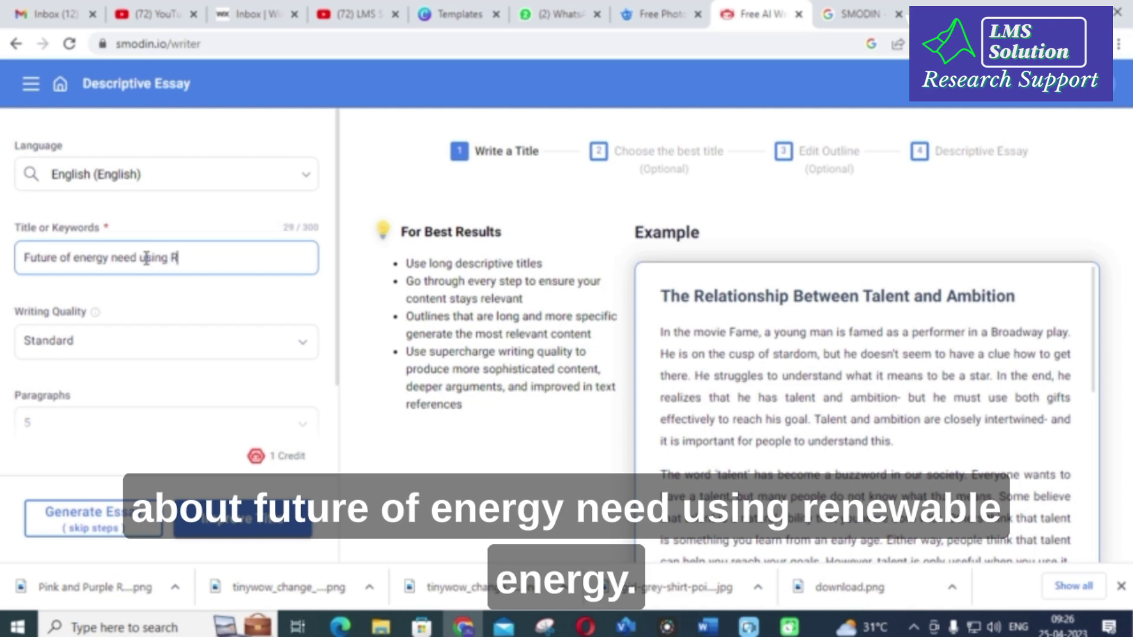
pyautogui.write('enewable energy')
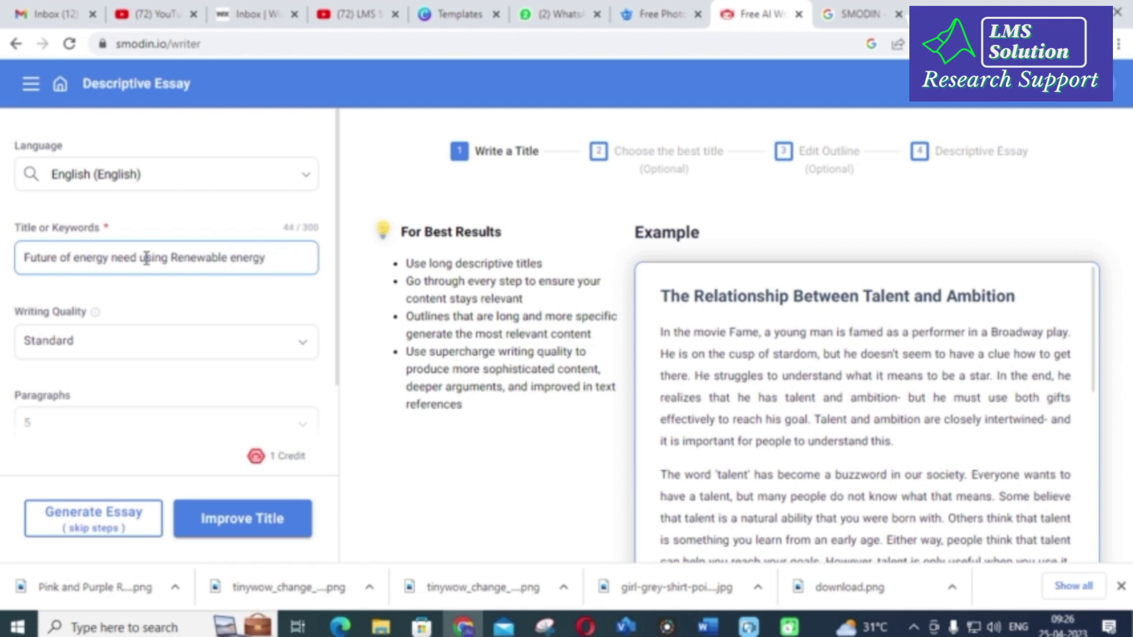
pyautogui.click(295, 349)
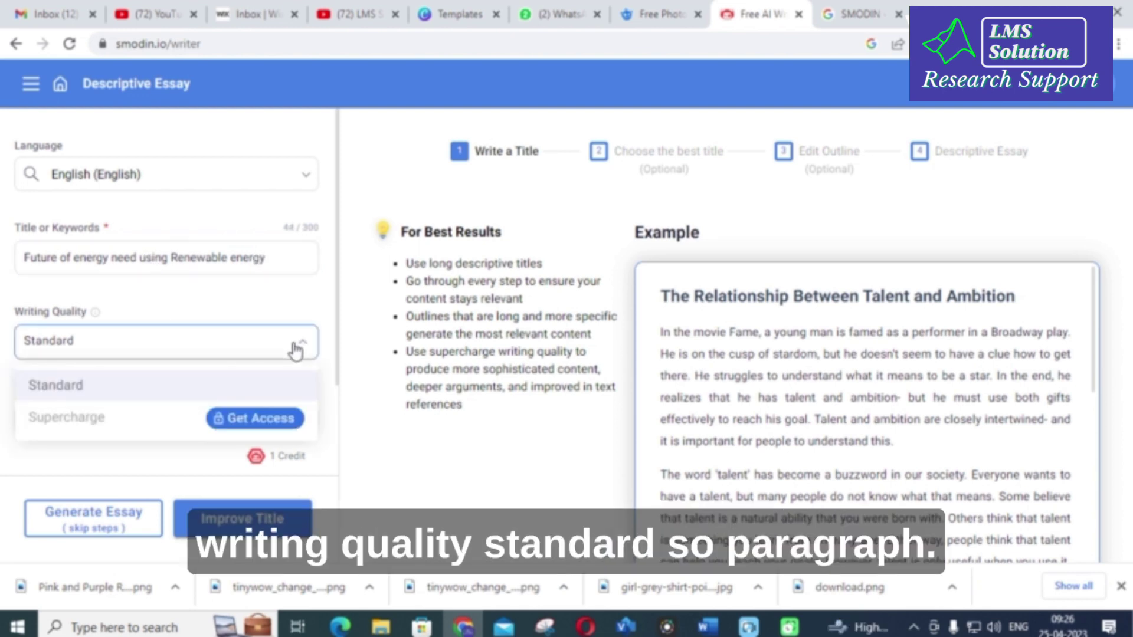
pyautogui.click(79, 391)
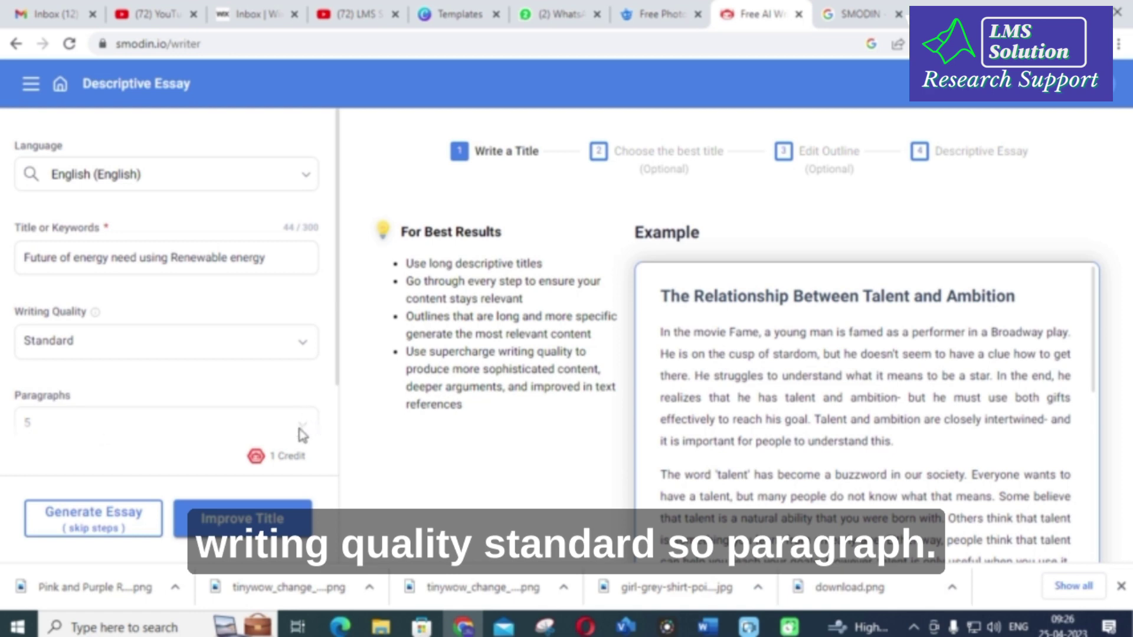
pyautogui.scroll(-2, 302, 435)
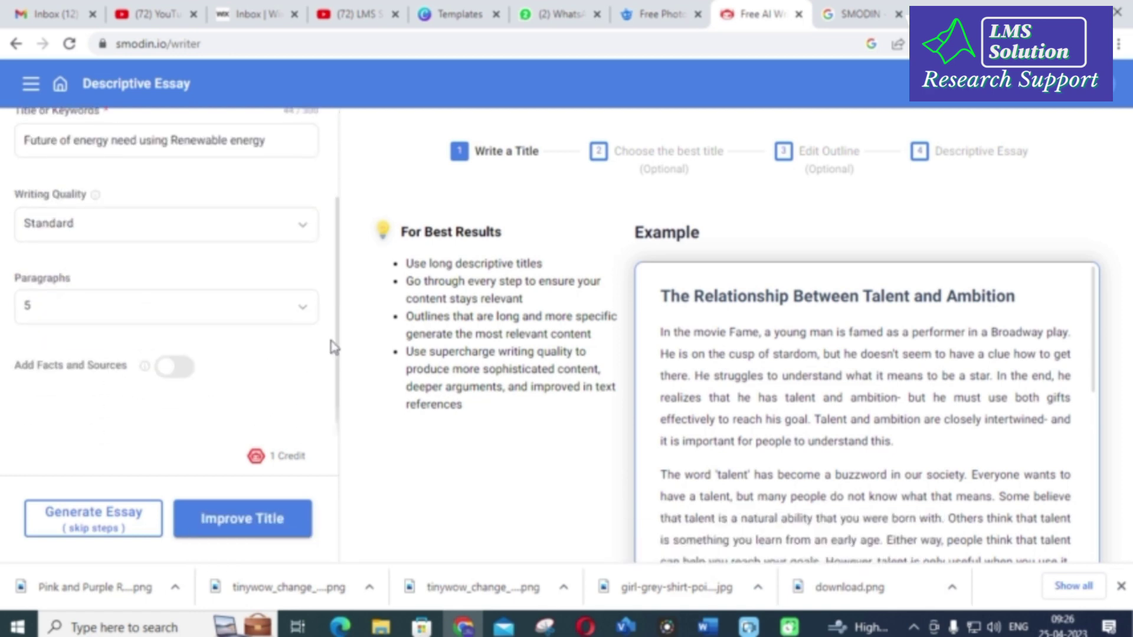
pyautogui.scroll(2, 327, 350)
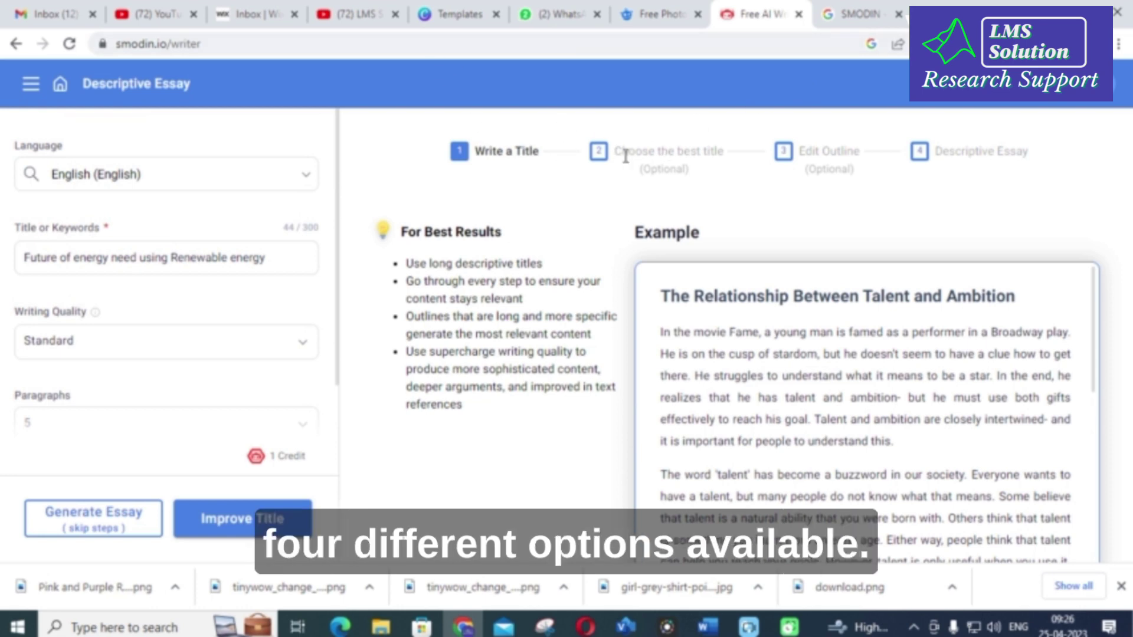
pyautogui.click(254, 537)
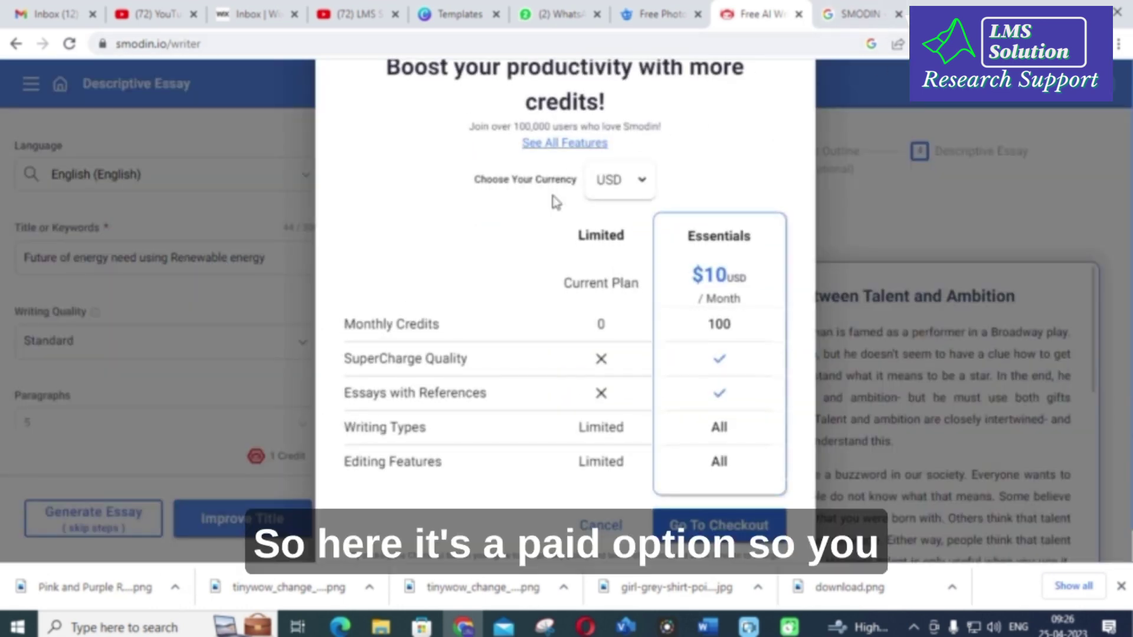
# Step: Cancel the paid-credits prompts for Improve Title and Generate Essay, then go back to All Tools
pyautogui.scroll(-1, 590, 354)
pyautogui.click(587, 488)
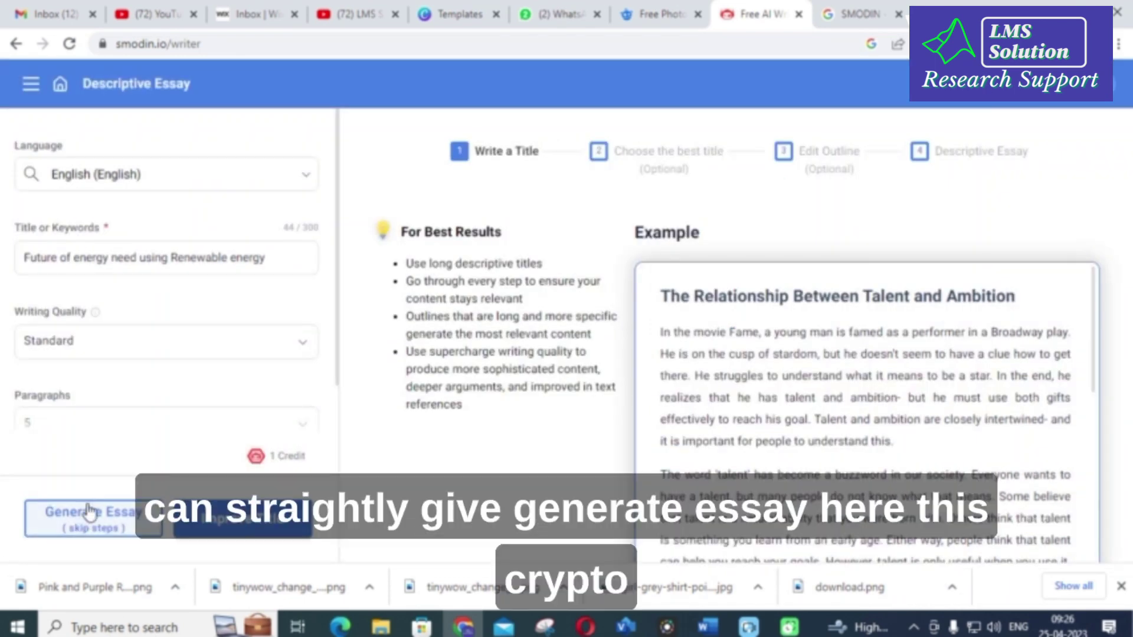
pyautogui.click(89, 513)
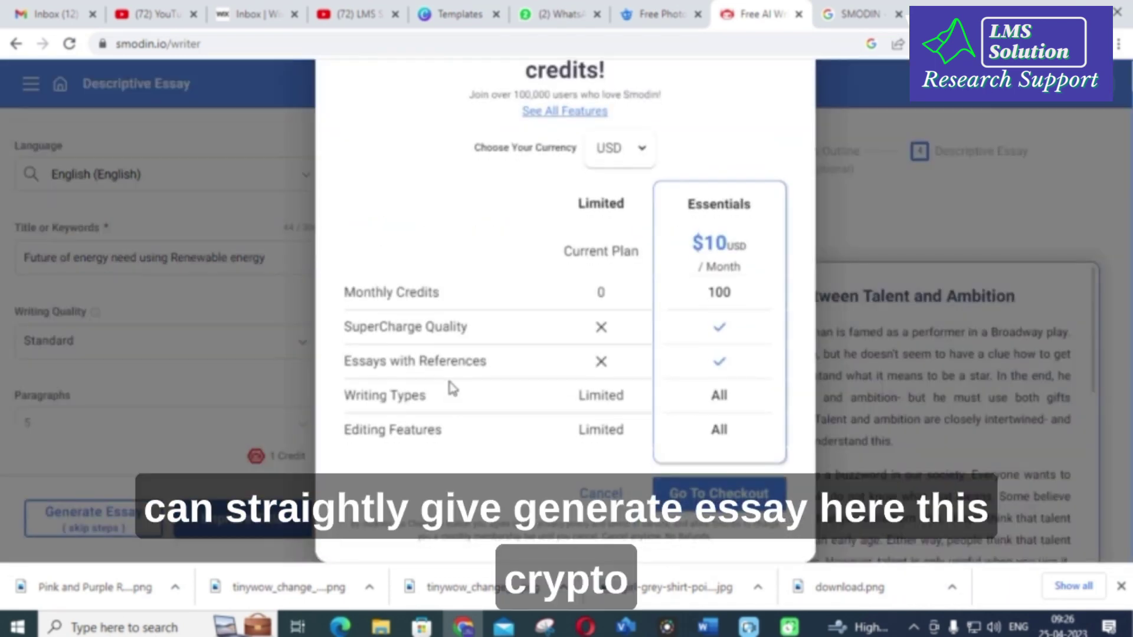
pyautogui.click(597, 499)
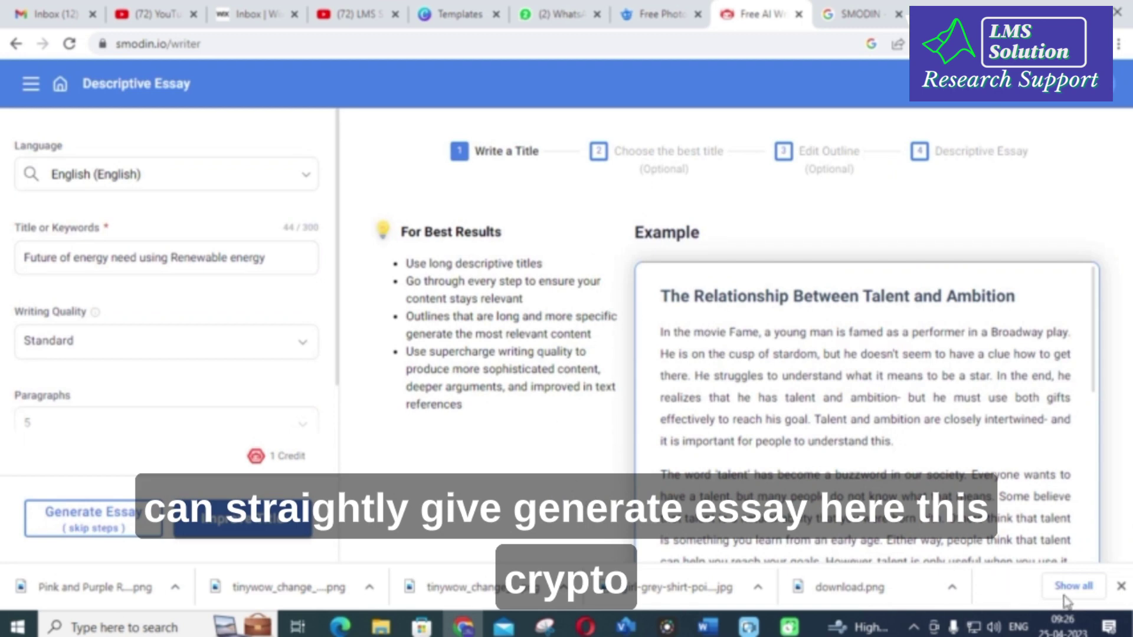
pyautogui.hotkey('alt', 'Left')
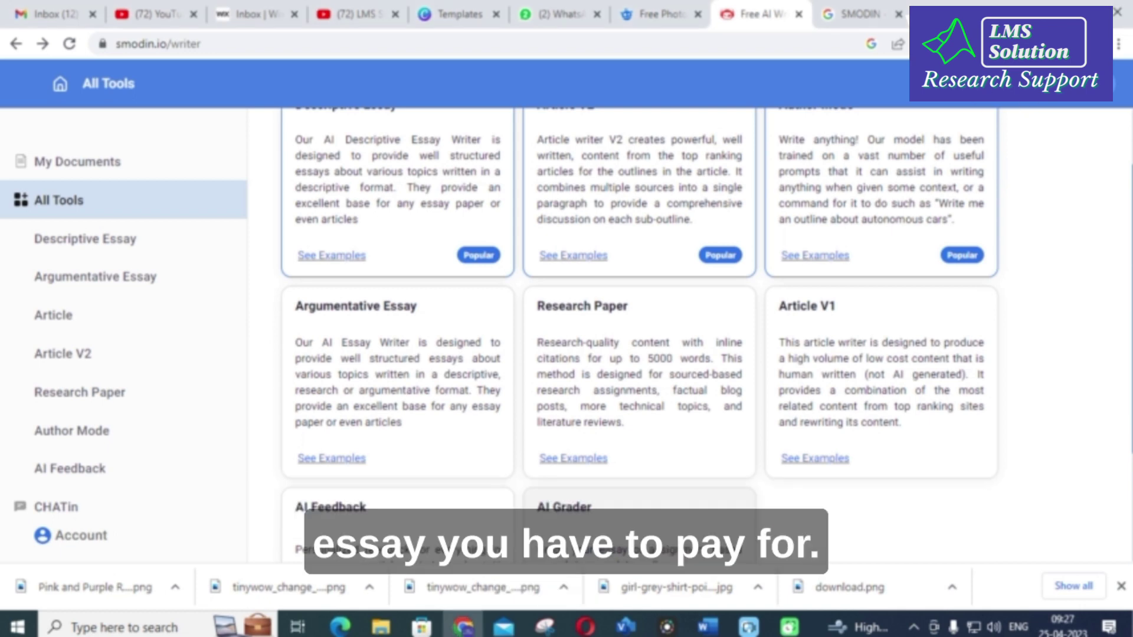
pyautogui.click(1026, 86)
pyautogui.scroll(-1, 549, 220)
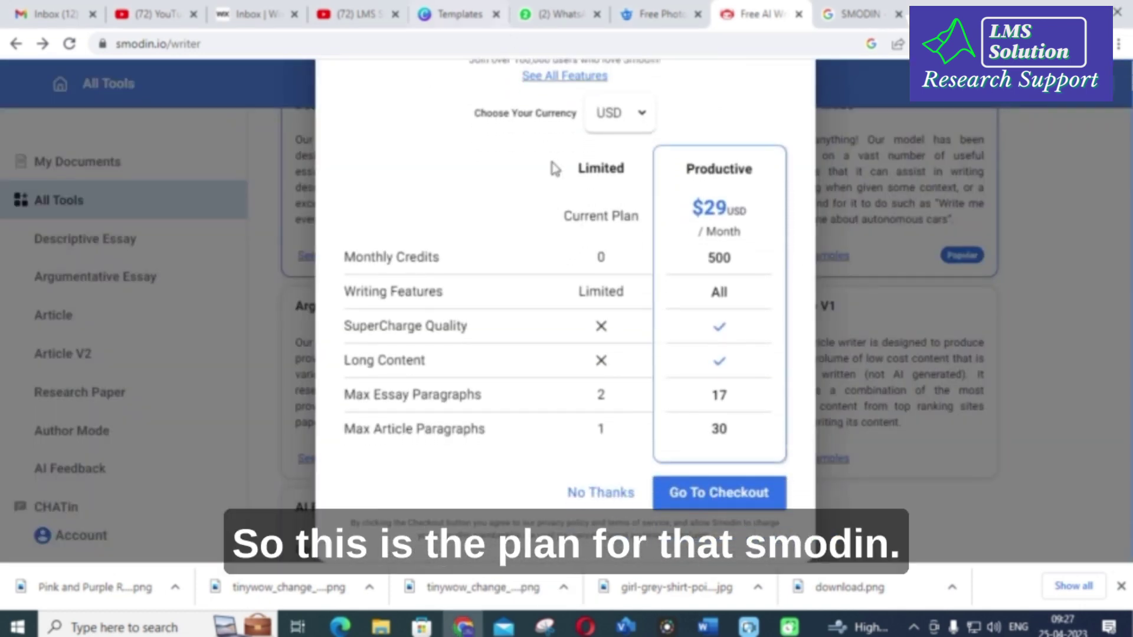
pyautogui.scroll(1, 519, 195)
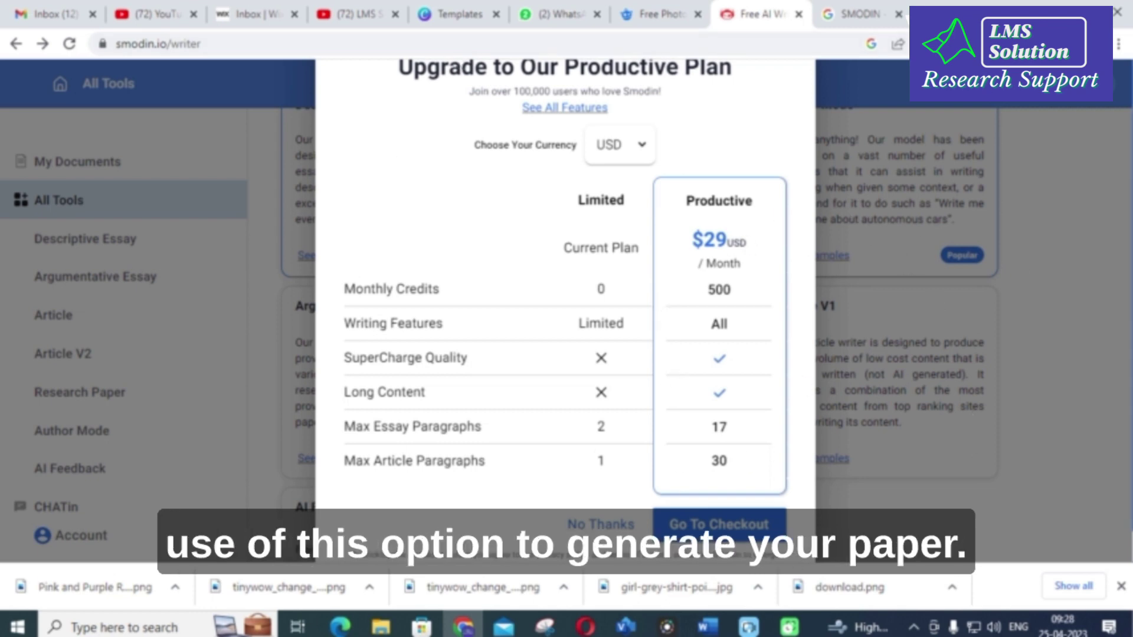
pyautogui.click(601, 524)
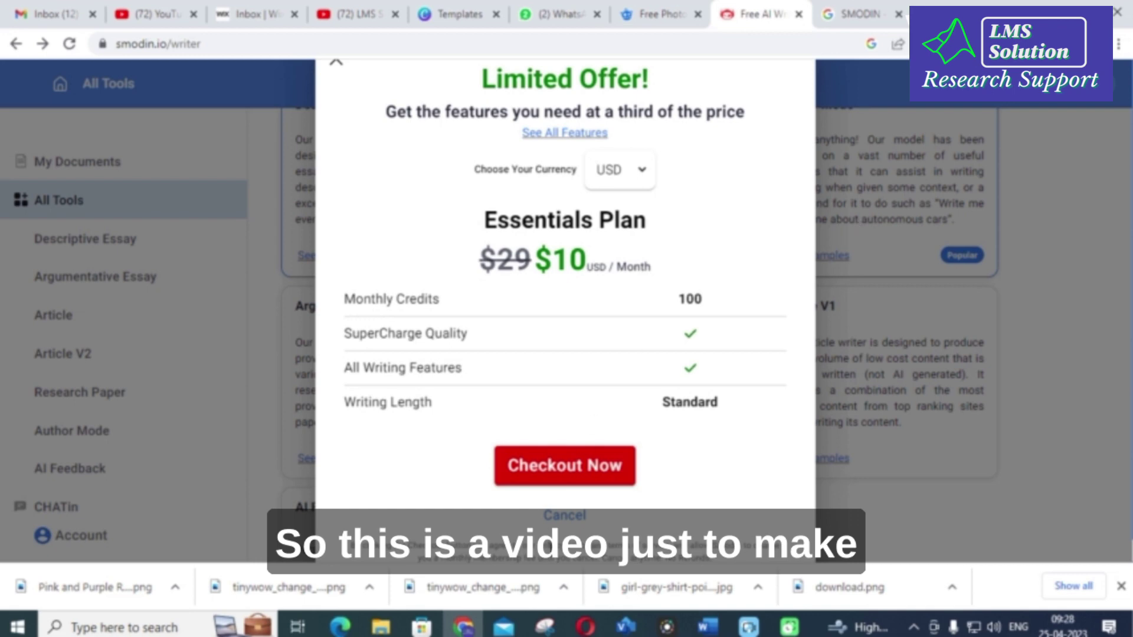
pyautogui.click(563, 515)
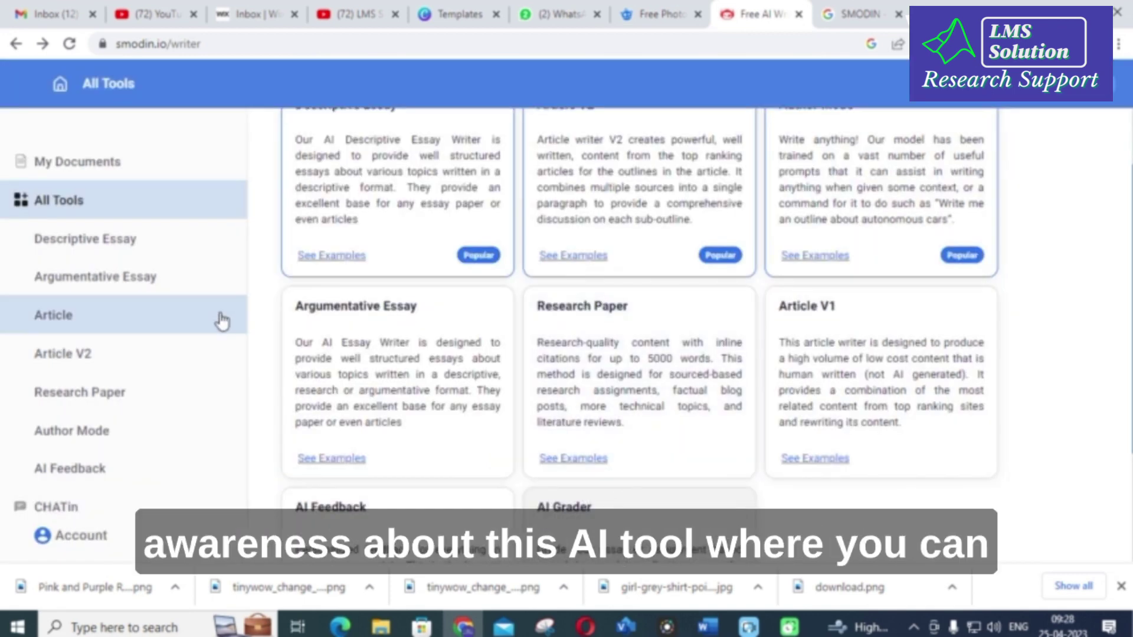
pyautogui.scroll(2, 389, 277)
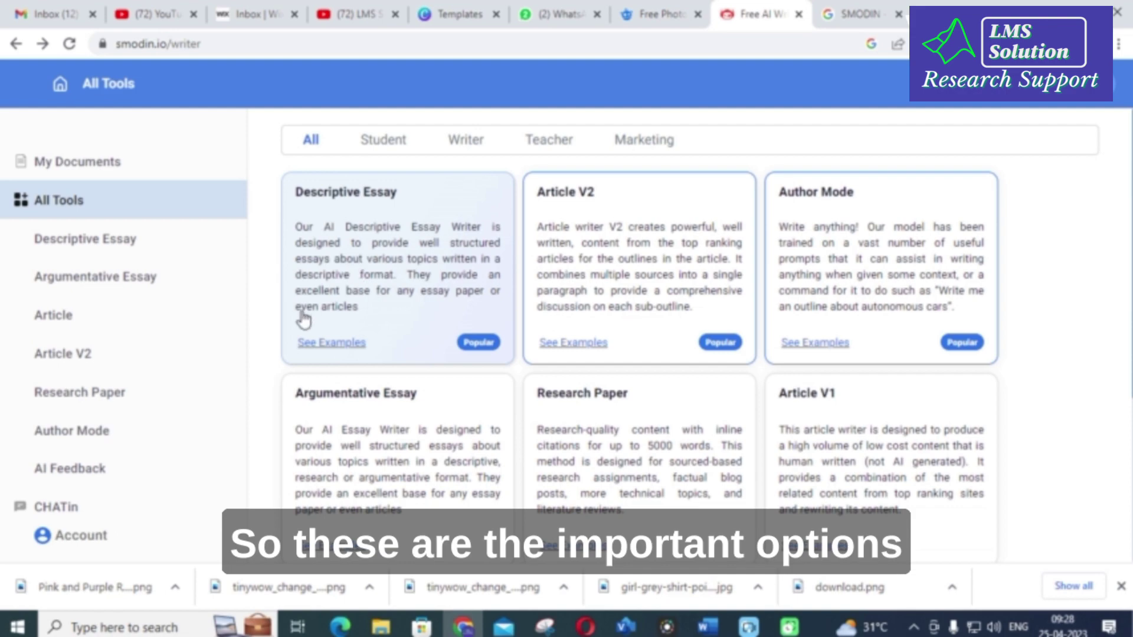
# Step: Filter to Student tools: Descriptive Essay, Author Mode, Argumentative Essay, Research Paper, AI Feedback, AI Grader
pyautogui.scroll(-4, 470, 359)
pyautogui.scroll(4, 655, 370)
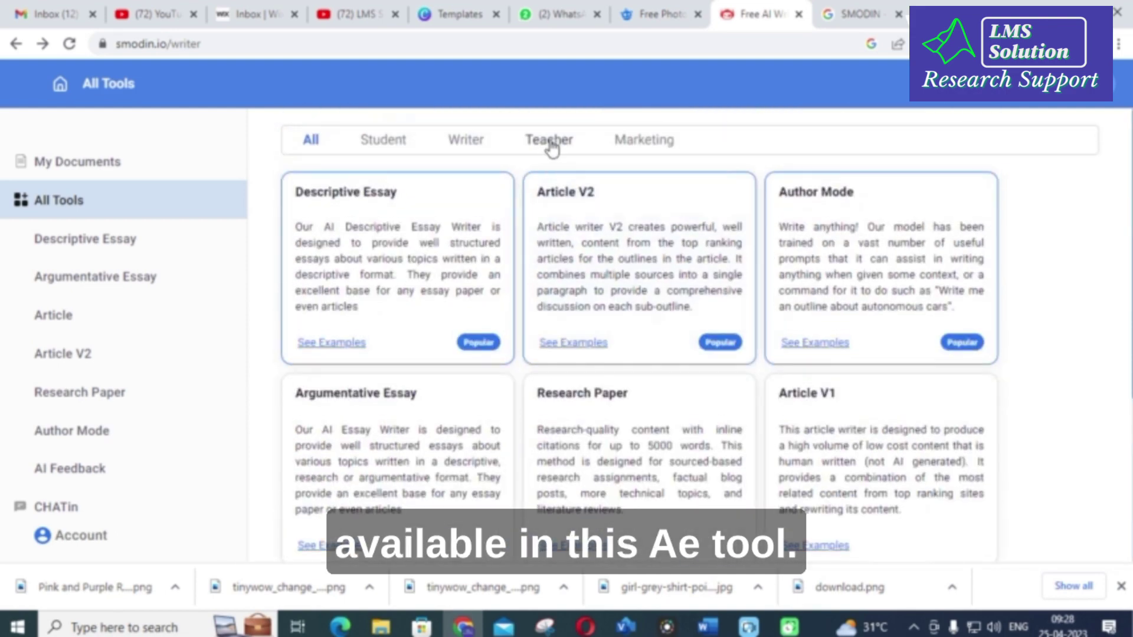
pyautogui.click(400, 141)
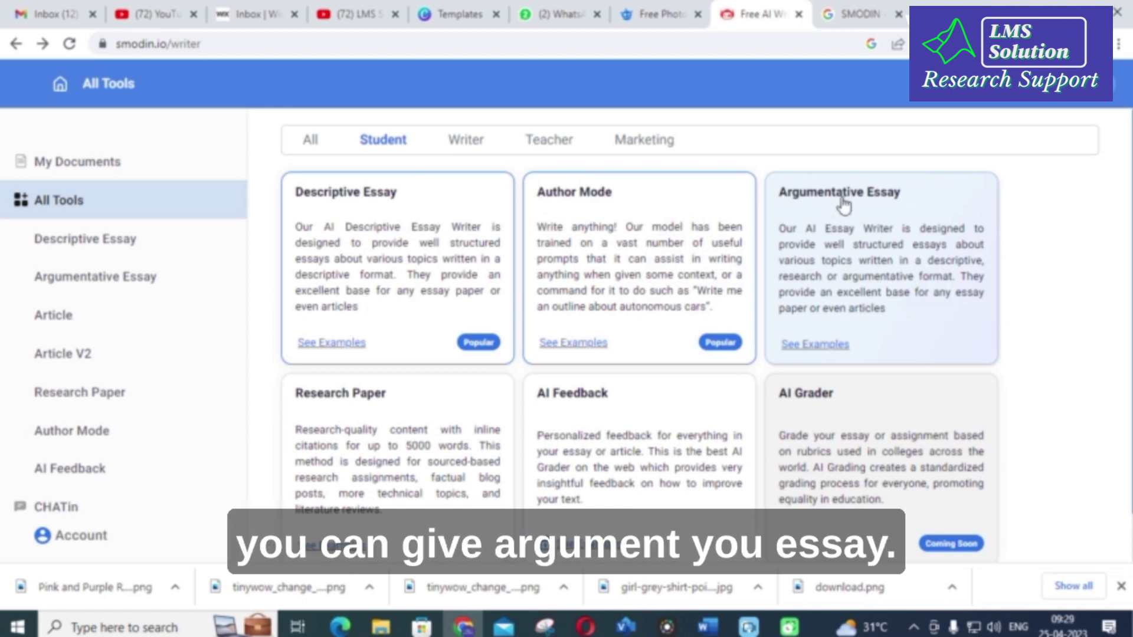
pyautogui.scroll(-1, 844, 204)
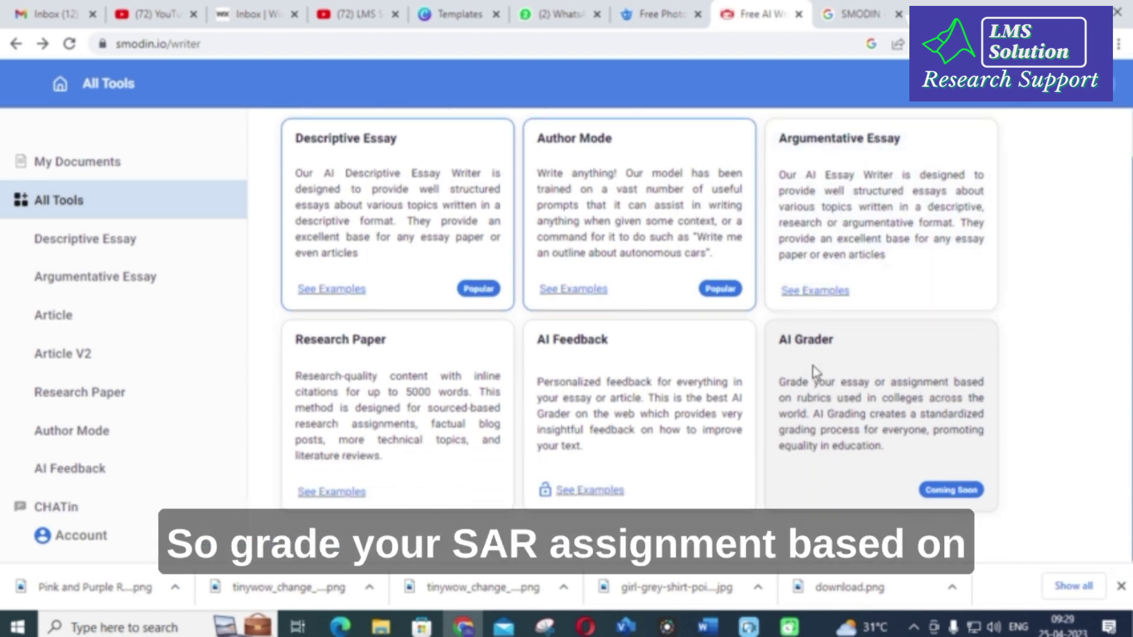